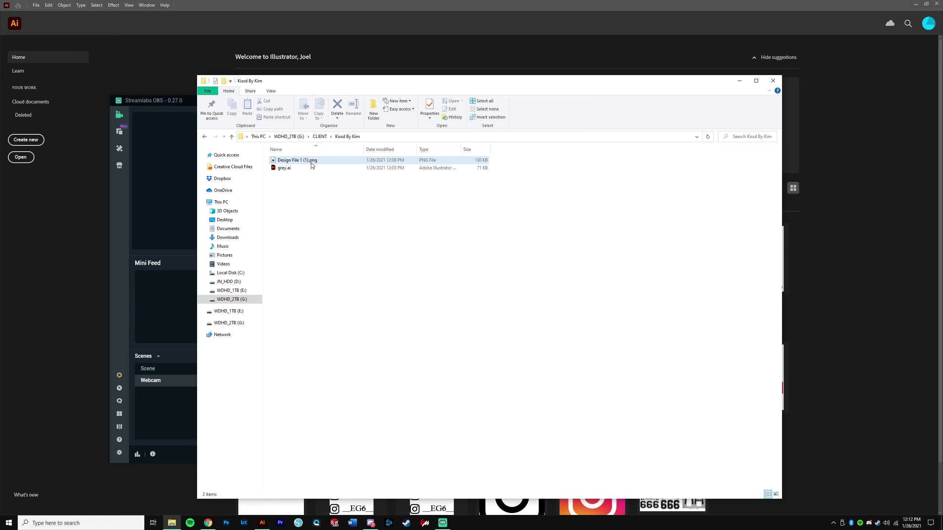
- Open grey.ai with the KISSD by Kim logo in Illustrator
{"action": "double_click", "coordinate": [292, 169]}
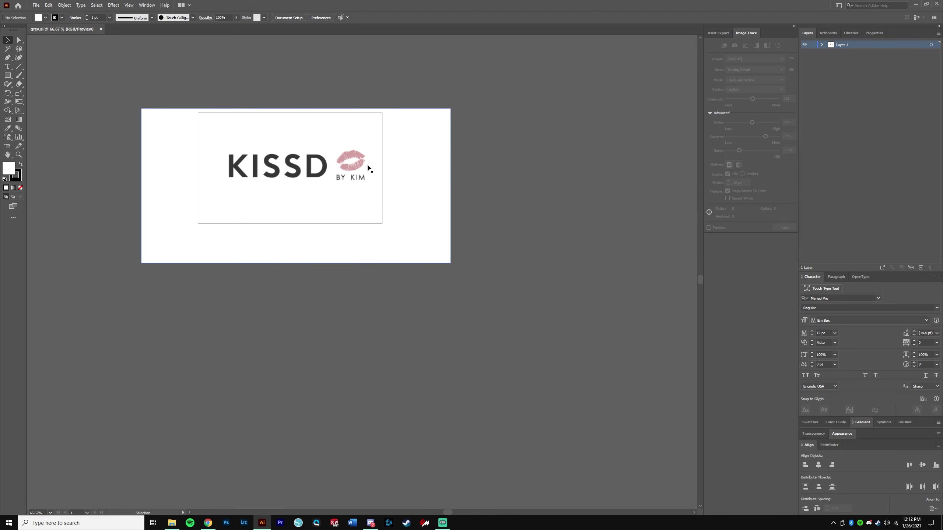
{"action": "left_click", "coordinate": [296, 174]}
{"action": "scroll", "coordinate": [254, 149], "scroll_direction": "up", "scroll_amount": 5}
{"action": "scroll", "coordinate": [265, 159], "scroll_direction": "down", "scroll_amount": 5}
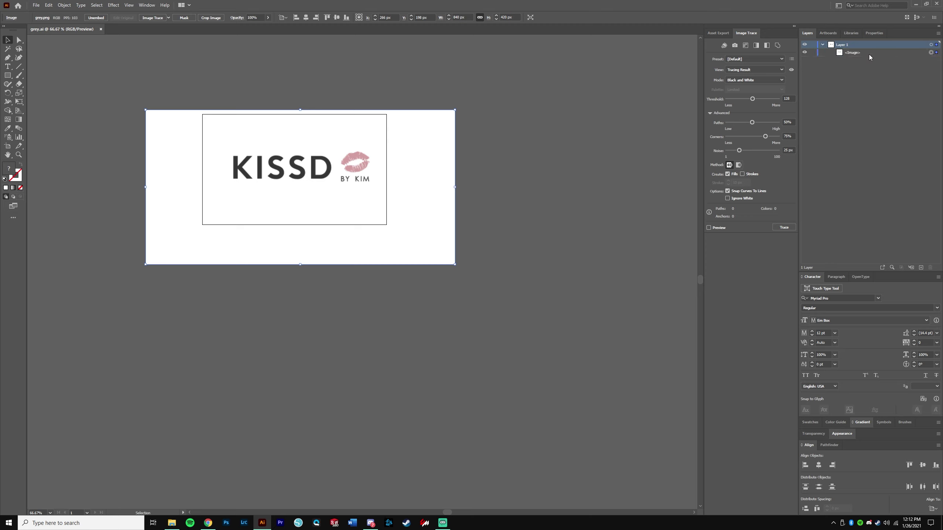
{"action": "left_click", "coordinate": [844, 54]}
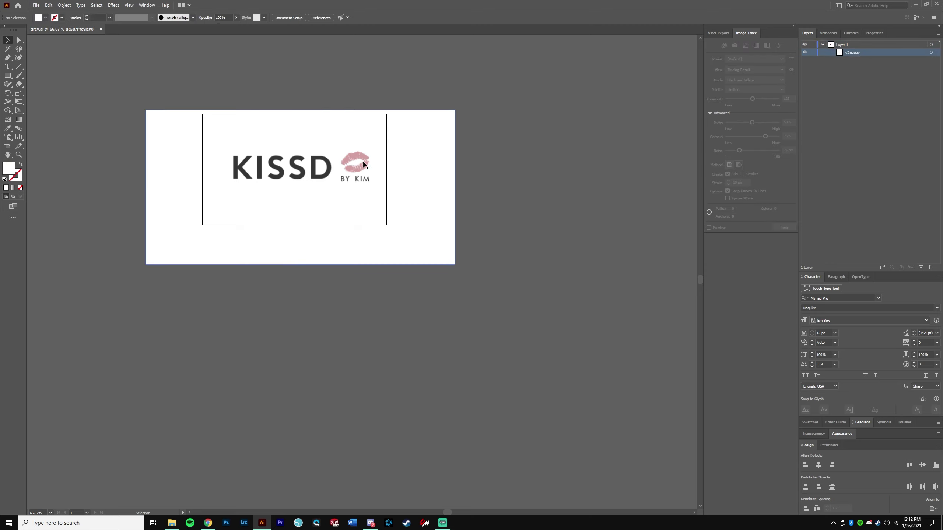
- View Design File 1 (1).png from the Kissd By Kim folder in Photos, then close it
{"action": "left_click", "coordinate": [171, 523]}
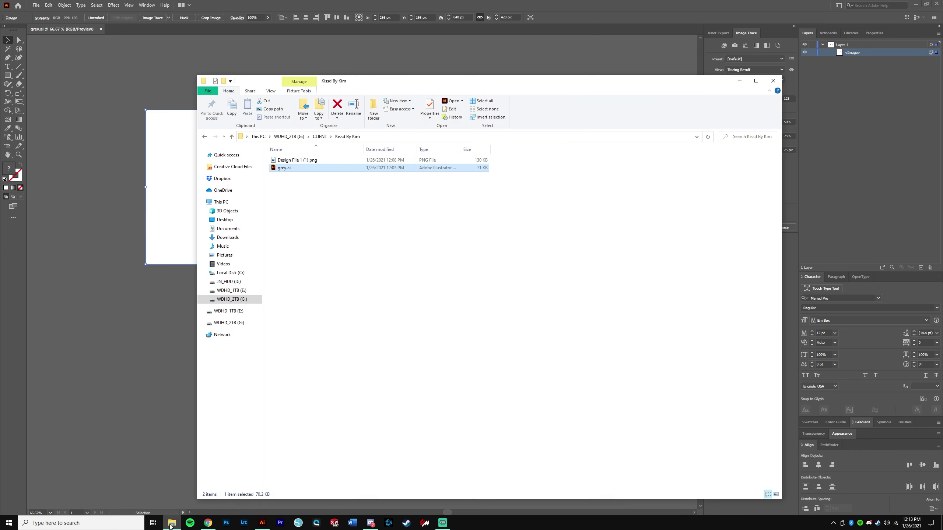
{"action": "double_click", "coordinate": [302, 160]}
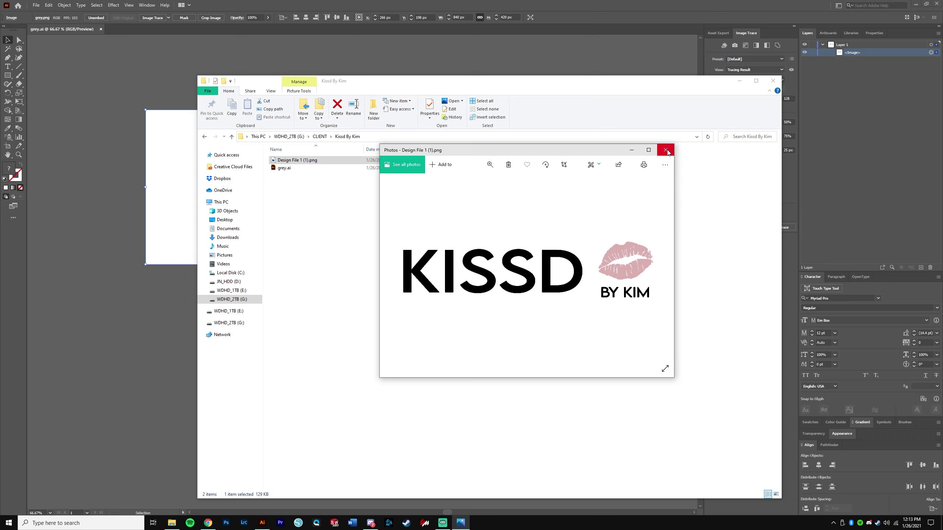
{"action": "left_click", "coordinate": [665, 150]}
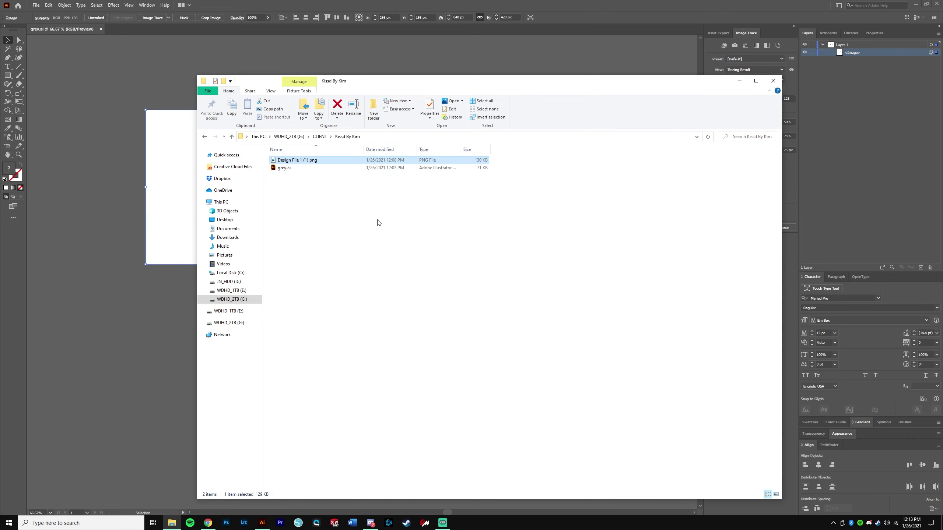
{"action": "left_click", "coordinate": [37, 5]}
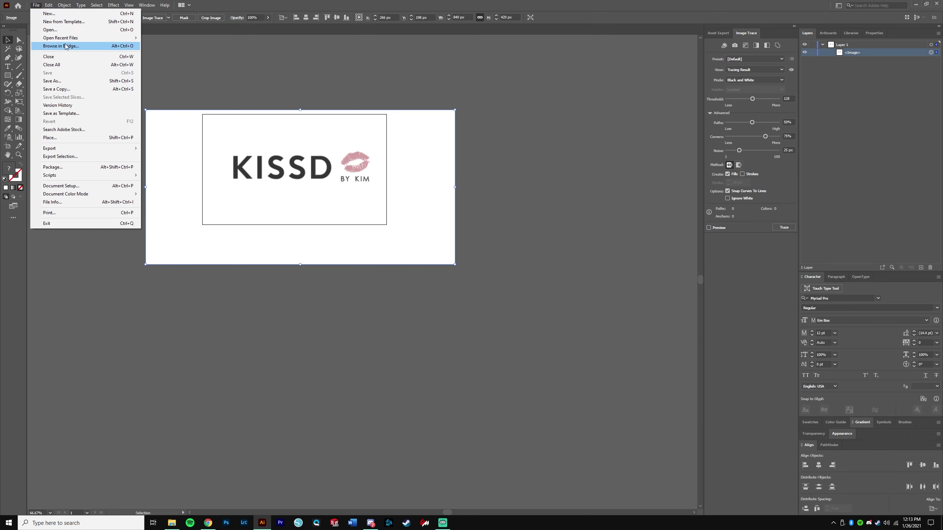
- Create a 500 × 500 px Web document named Kissd By Kim EDIT
{"action": "left_click", "coordinate": [84, 16]}
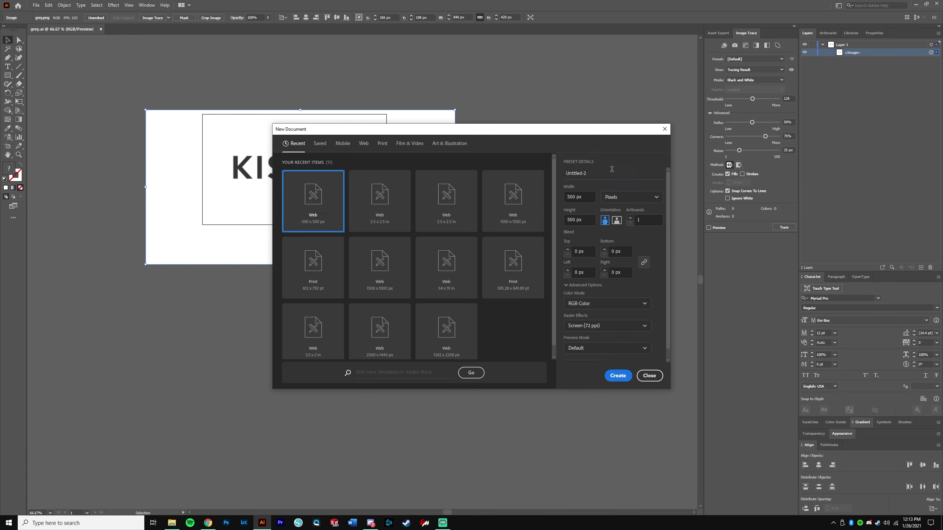
{"action": "left_click", "coordinate": [608, 173]}
{"action": "left_click", "coordinate": [607, 325]}
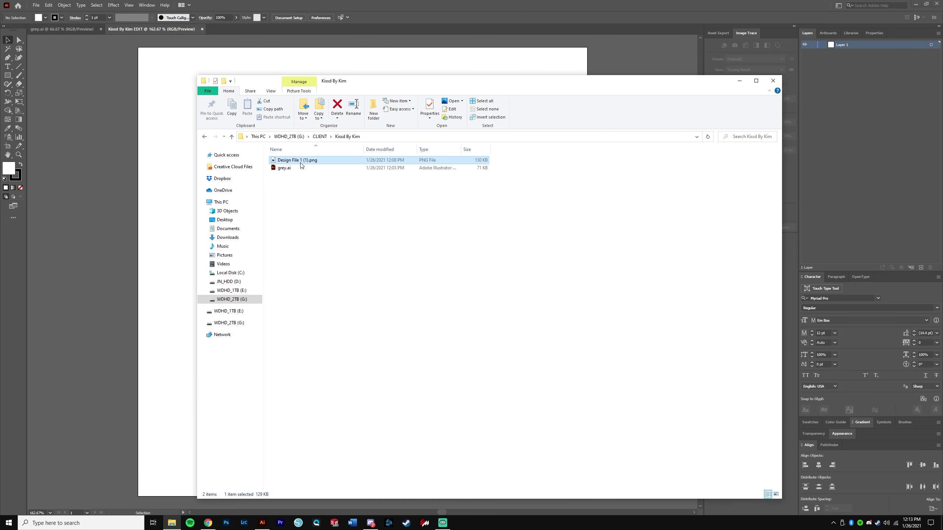
{"action": "left_click_drag", "start_coordinate": [300, 162], "coordinate": [287, 163]}
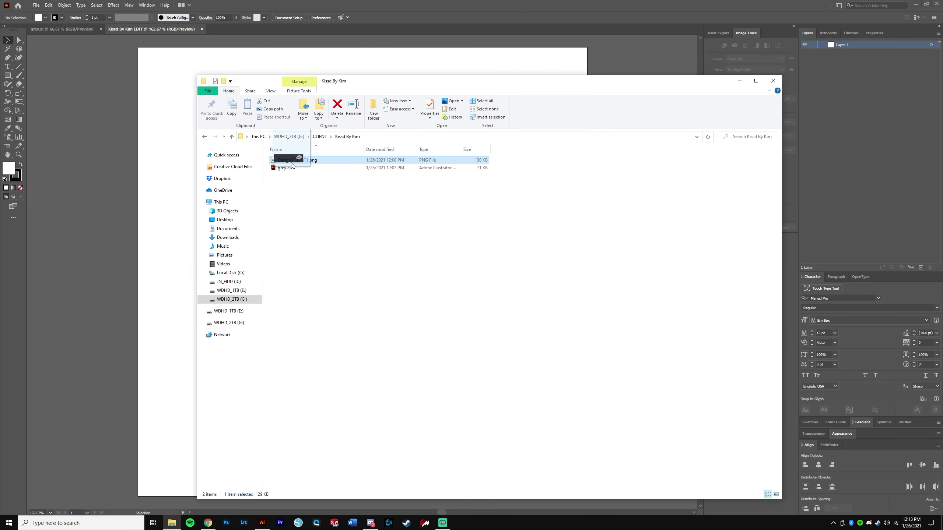
- Place Design File 1 (1).png from Explorer onto the Kissd By Kim EDIT canvas
{"action": "left_click_drag", "start_coordinate": [292, 165], "coordinate": [174, 248]}
{"action": "key", "text": "ctrl+minus"}
{"action": "key", "text": "ctrl+minus"}
{"action": "key", "text": "ctrl+minus"}
{"action": "key", "text": "ctrl+minus"}
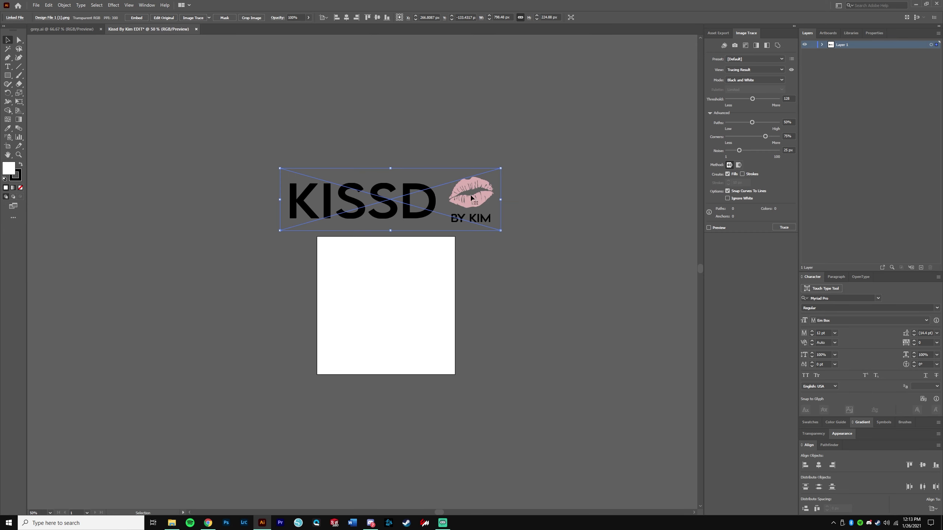
{"action": "left_click", "coordinate": [560, 238]}
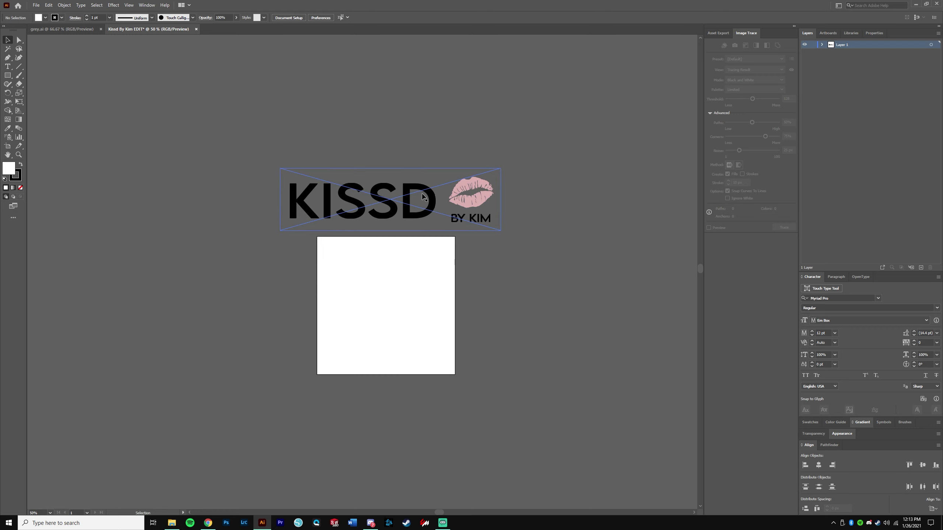
{"action": "scroll", "coordinate": [438, 197], "scroll_direction": "up", "scroll_amount": 2}
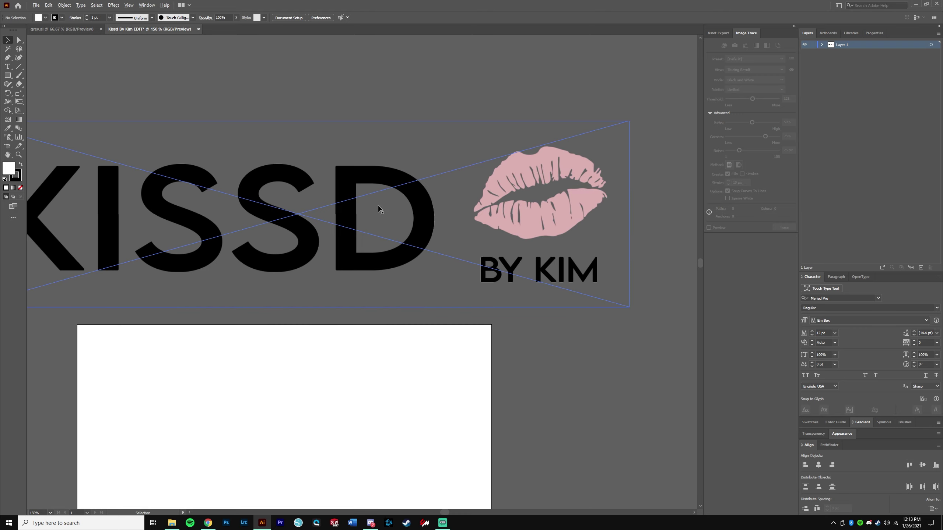
{"action": "scroll", "coordinate": [379, 209], "scroll_direction": "down", "scroll_amount": 2}
- Try a default Image Trace on the logo image, then undo it
{"action": "left_click", "coordinate": [367, 217]}
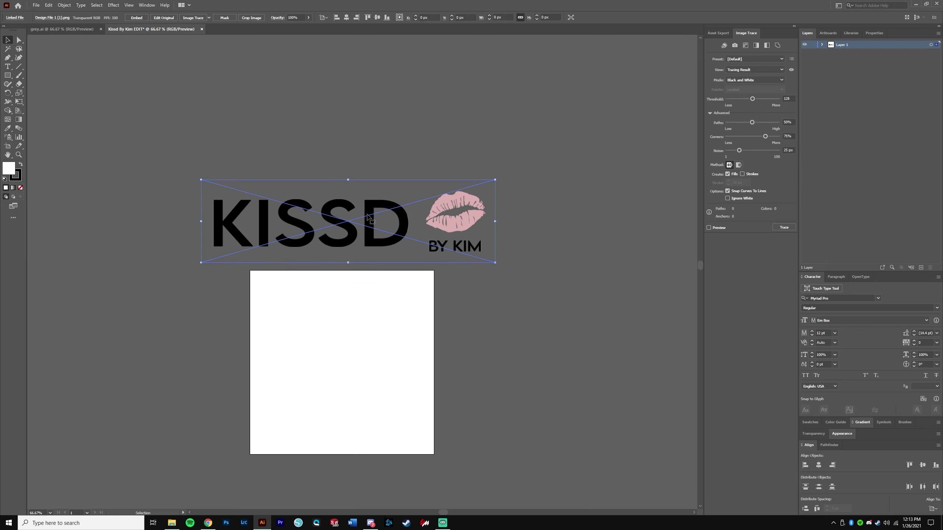
{"action": "left_click", "coordinate": [202, 18]}
{"action": "left_click", "coordinate": [521, 208]}
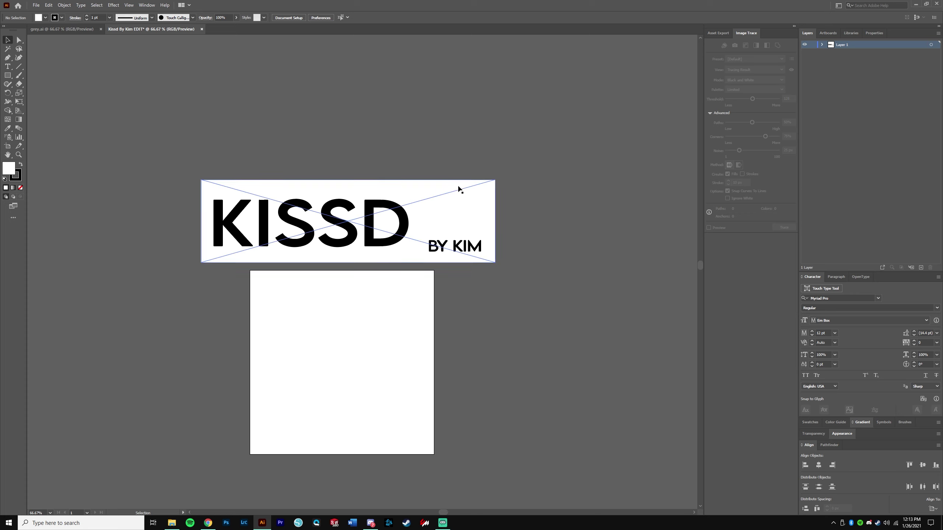
{"action": "key", "text": "a"}
{"action": "key", "text": "ctrl+z"}
- Trace the logo with the 16 Colors preset and Ignore White enabled
{"action": "key", "text": "v"}
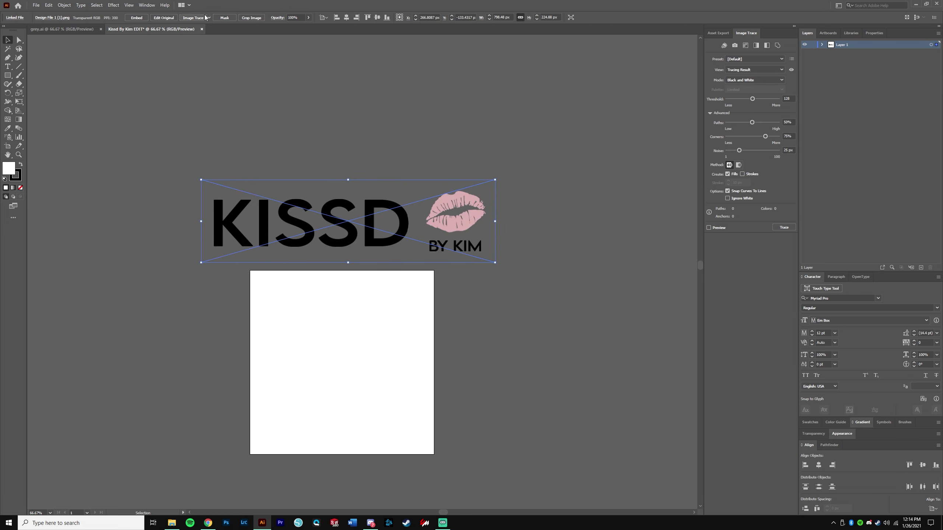
{"action": "left_click", "coordinate": [210, 17]}
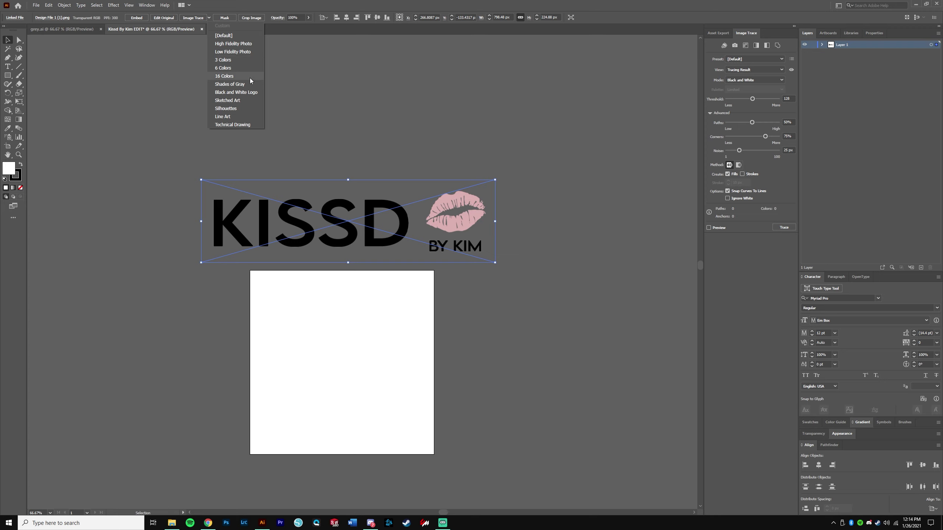
{"action": "left_click", "coordinate": [237, 76]}
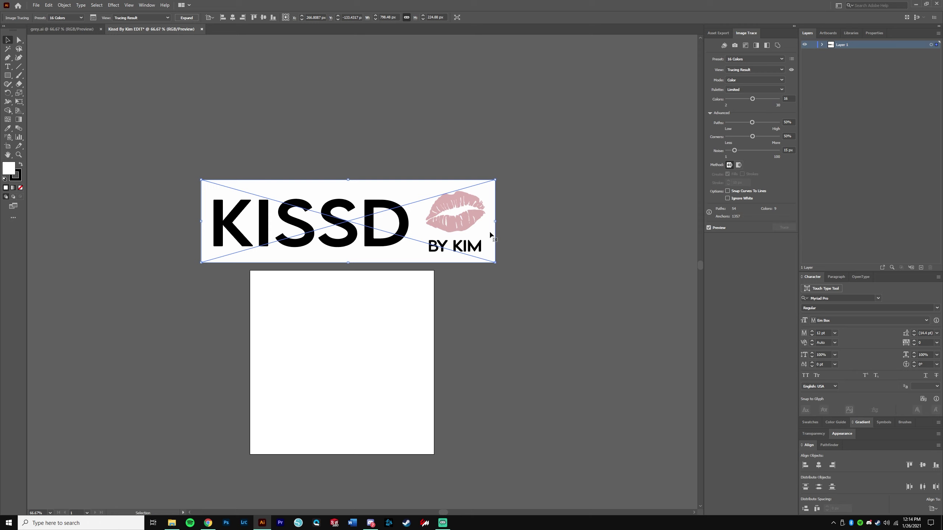
{"action": "left_click", "coordinate": [726, 198]}
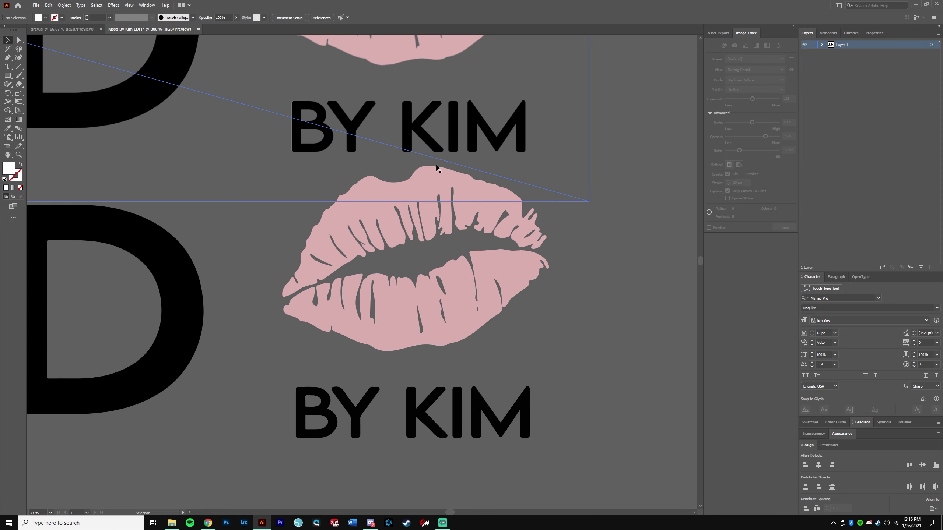
- Zoom and pan around the traced logos to inspect the lips and BY KIM lettering
{"action": "scroll", "coordinate": [453, 434], "scroll_direction": "down", "scroll_amount": 3}
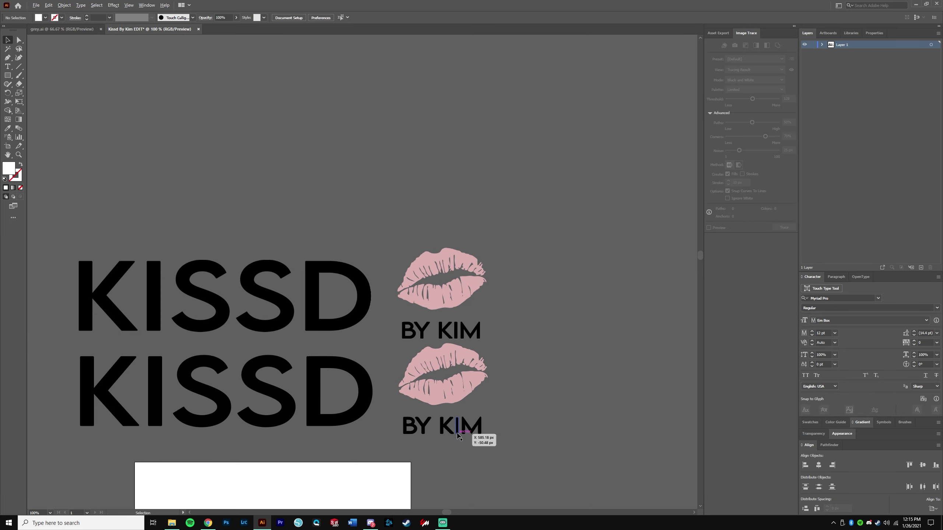
{"action": "scroll", "coordinate": [451, 334], "scroll_direction": "up", "scroll_amount": 5}
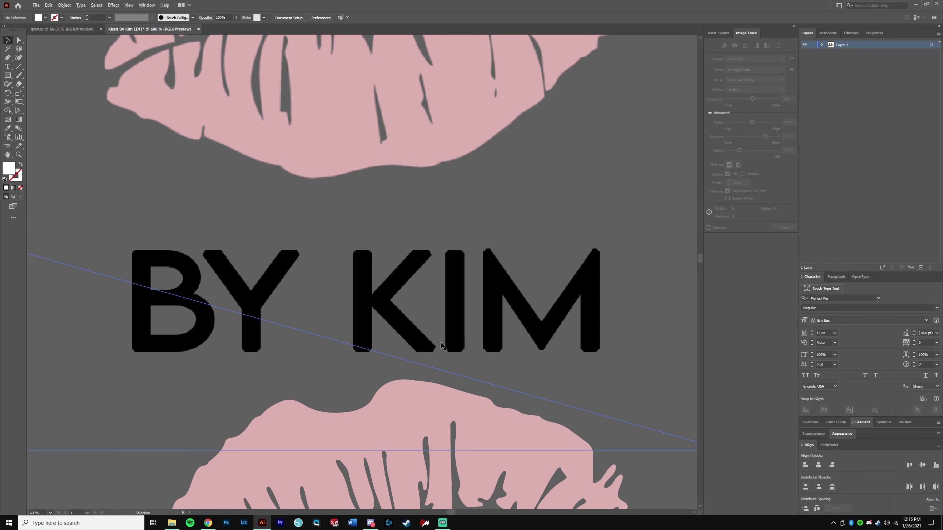
{"action": "scroll", "coordinate": [431, 351], "scroll_direction": "down", "scroll_amount": 5}
{"action": "scroll", "coordinate": [390, 392], "scroll_direction": "up", "scroll_amount": 5}
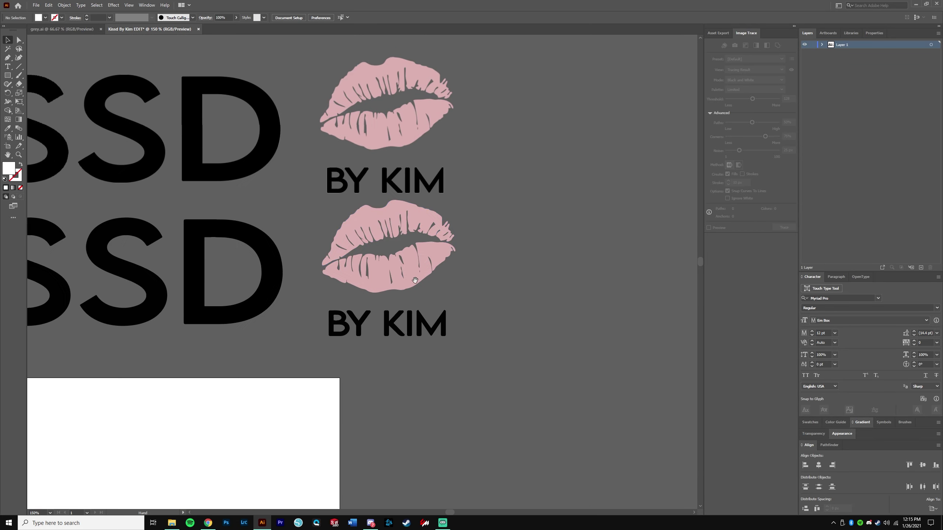
{"action": "scroll", "coordinate": [227, 389], "scroll_direction": "left", "scroll_amount": 5}
{"action": "left_click", "coordinate": [443, 355]}
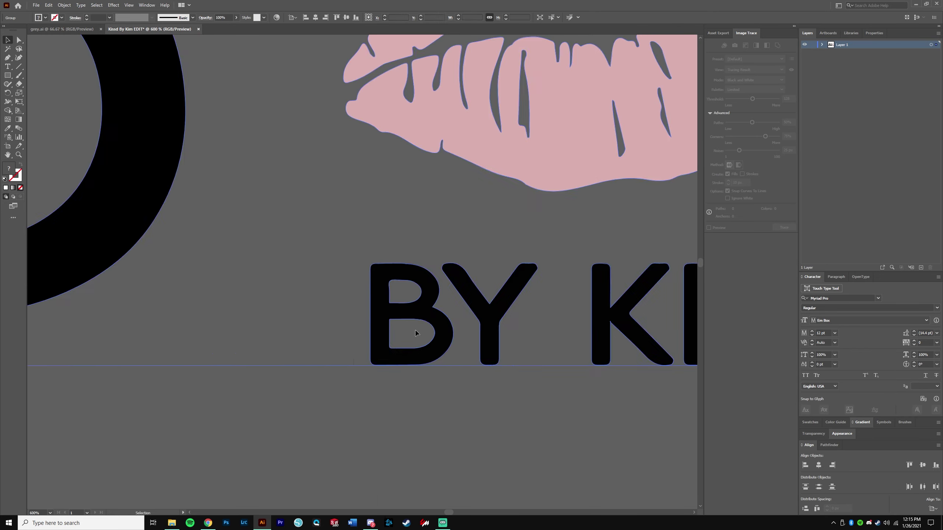
{"action": "scroll", "coordinate": [367, 327], "scroll_direction": "down", "scroll_amount": 5}
{"action": "left_click", "coordinate": [280, 356]}
{"action": "scroll", "coordinate": [338, 188], "scroll_direction": "up", "scroll_amount": 3}
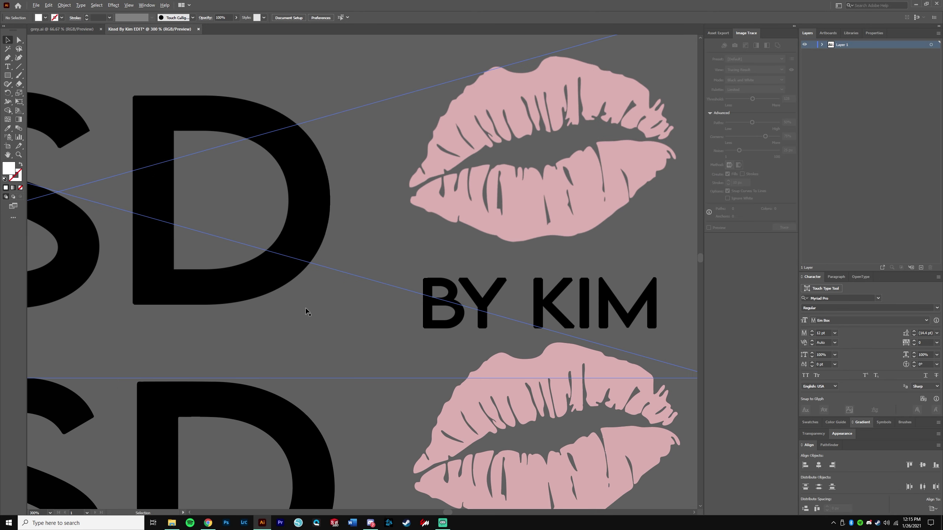
{"action": "left_click_drag", "start_coordinate": [396, 336], "coordinate": [306, 319]}
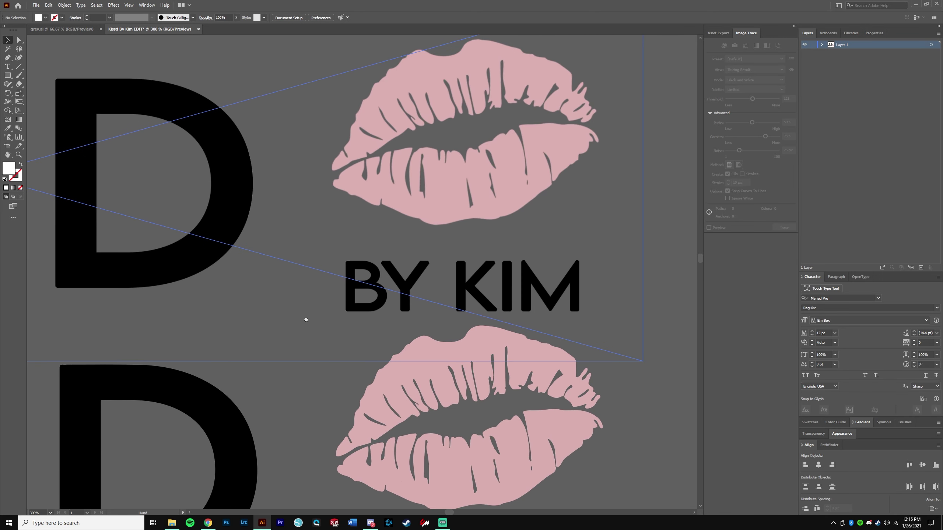
- Drag the lower KISSD BY KIM logo group slightly downward
{"action": "scroll", "coordinate": [438, 349], "scroll_direction": "down", "scroll_amount": 2}
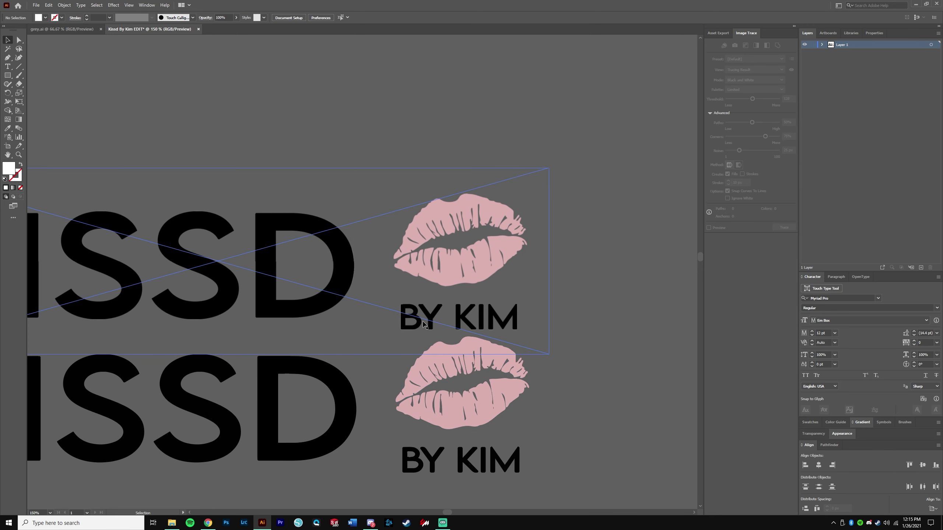
{"action": "scroll", "coordinate": [526, 349], "scroll_direction": "down", "scroll_amount": 1}
{"action": "scroll", "coordinate": [464, 451], "scroll_direction": "down", "scroll_amount": 3}
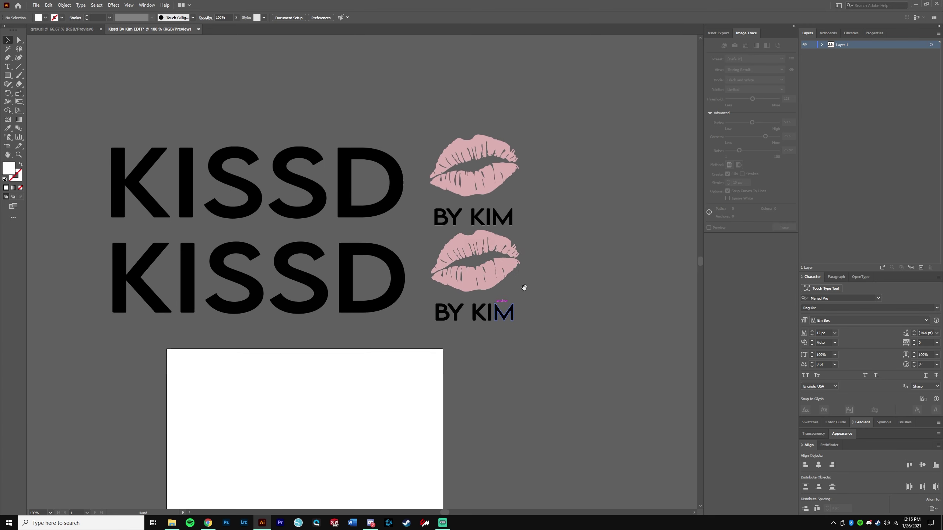
{"action": "left_click_drag", "start_coordinate": [478, 268], "coordinate": [497, 292]}
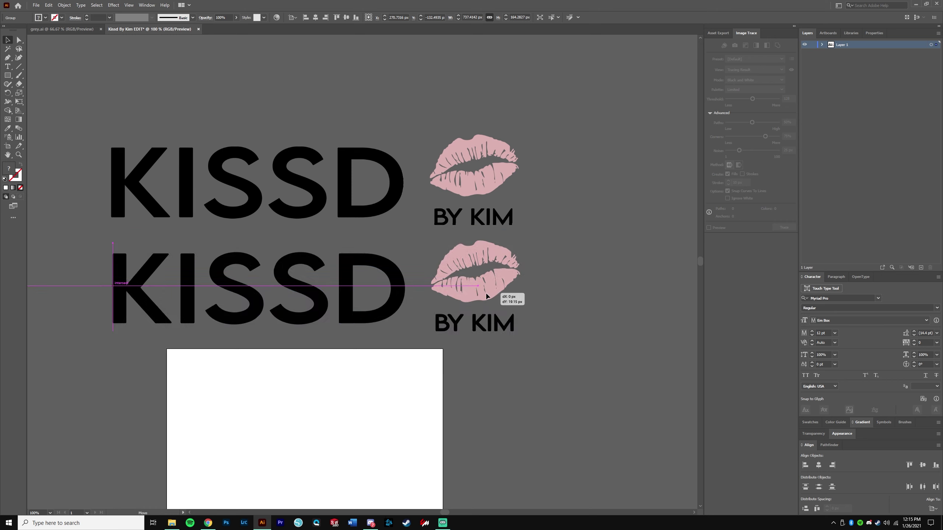
- Trace the upper KISSD image with the 16 Colors preset and zoom in to check it
{"action": "left_click", "coordinate": [564, 301]}
{"action": "left_click", "coordinate": [475, 223]}
{"action": "left_click", "coordinate": [209, 17]}
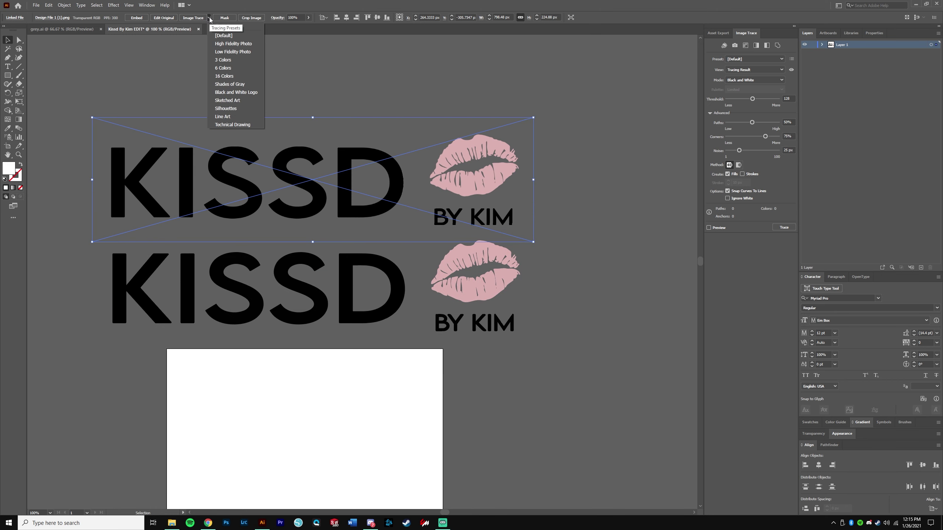
{"action": "left_click", "coordinate": [241, 78]}
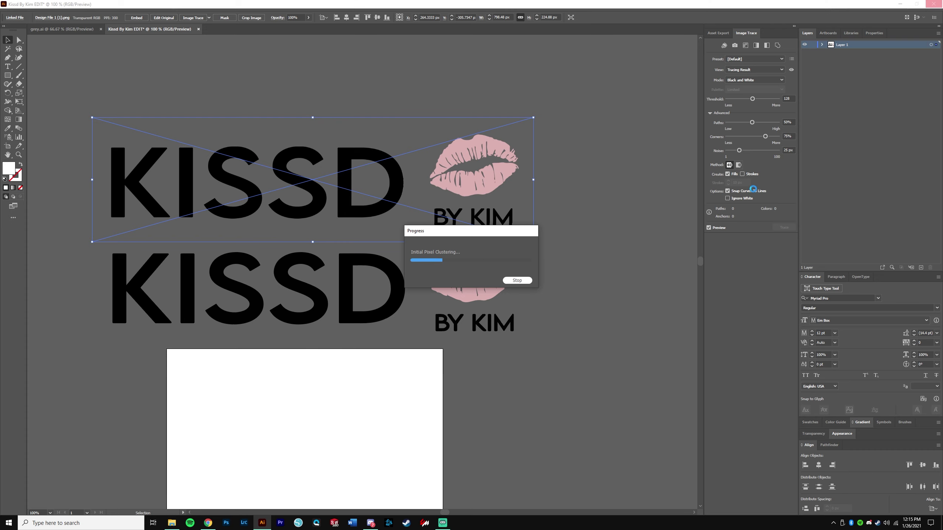
{"action": "key", "text": "ctrl+plus"}
{"action": "scroll", "coordinate": [425, 397], "scroll_direction": "up", "scroll_amount": 4}
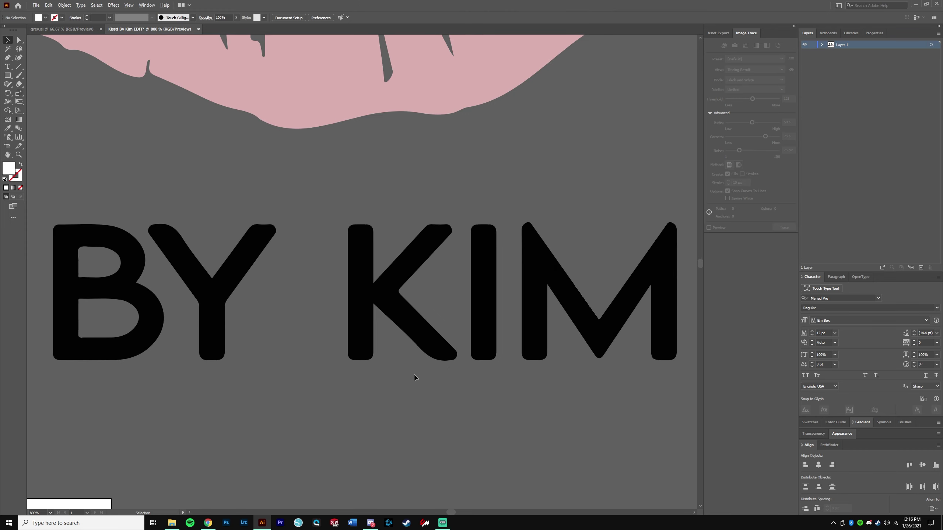
{"action": "scroll", "coordinate": [415, 379], "scroll_direction": "up", "scroll_amount": 3}
{"action": "scroll", "coordinate": [459, 362], "scroll_direction": "down", "scroll_amount": 4}
{"action": "scroll", "coordinate": [446, 358], "scroll_direction": "down", "scroll_amount": 6}
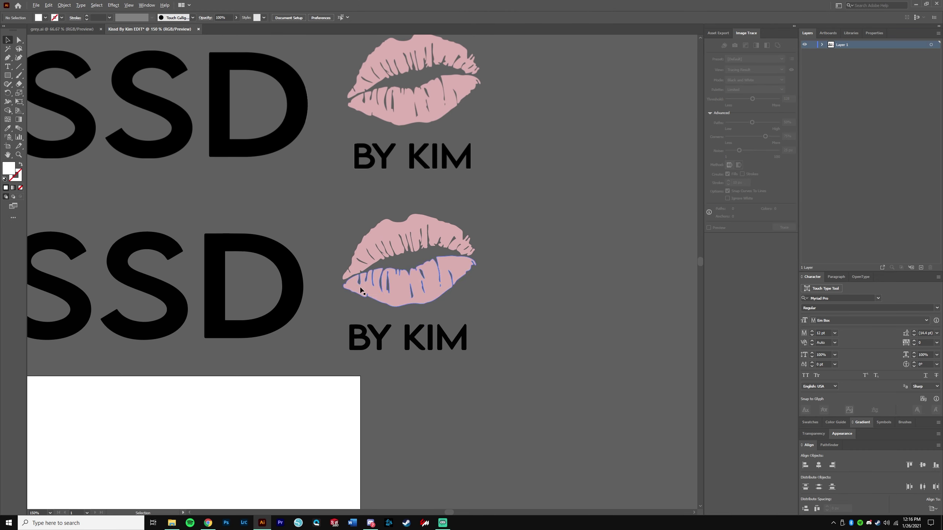
{"action": "left_click", "coordinate": [374, 270]}
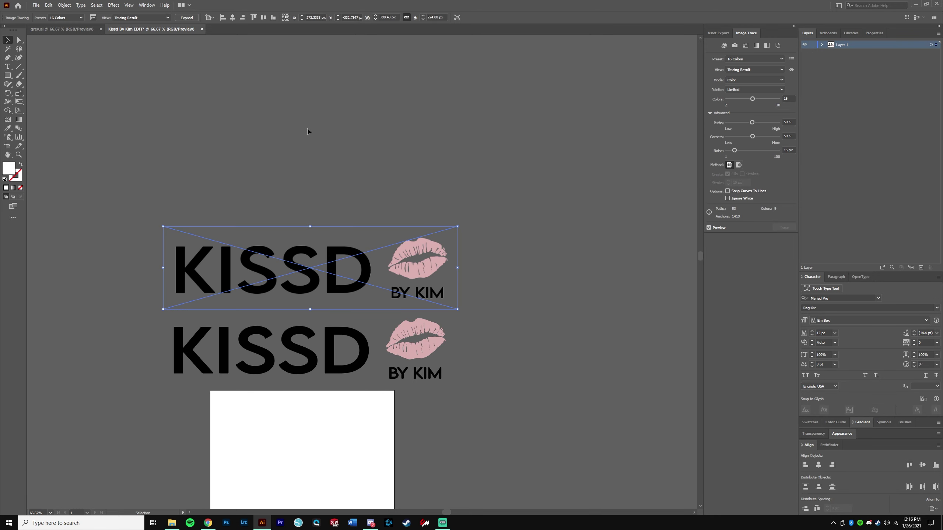
{"action": "left_click", "coordinate": [141, 18]}
{"action": "left_click", "coordinate": [482, 371]}
{"action": "scroll", "coordinate": [408, 377], "scroll_direction": "up", "scroll_amount": 6}
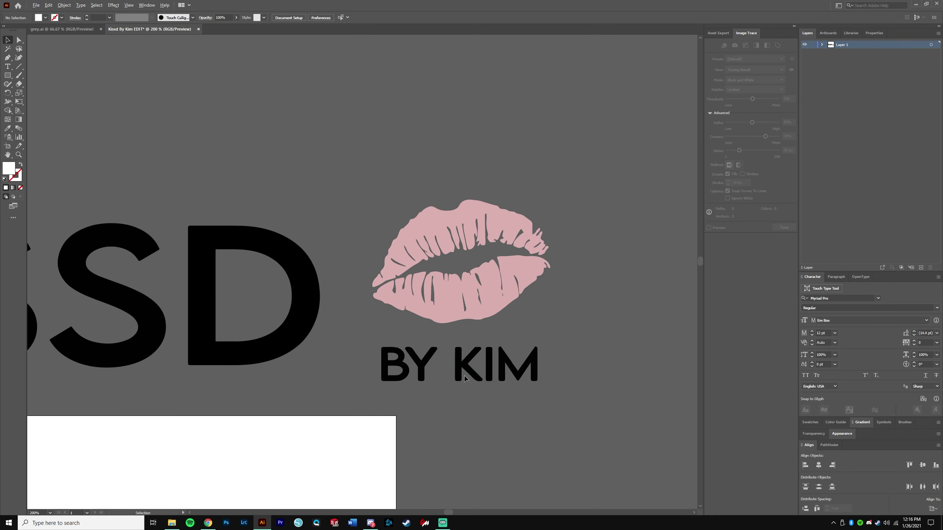
{"action": "scroll", "coordinate": [494, 385], "scroll_direction": "up", "scroll_amount": 3}
{"action": "scroll", "coordinate": [379, 352], "scroll_direction": "down", "scroll_amount": 3}
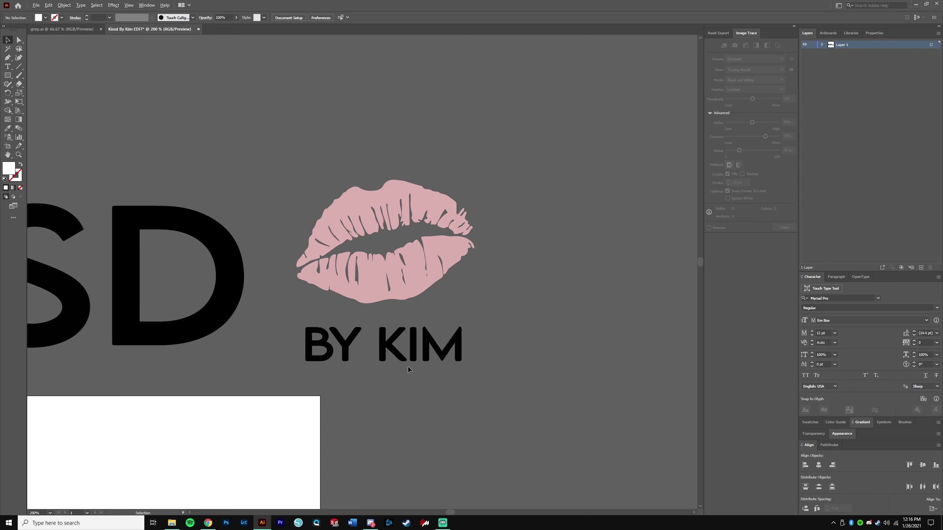
{"action": "scroll", "coordinate": [408, 362], "scroll_direction": "up", "scroll_amount": 3}
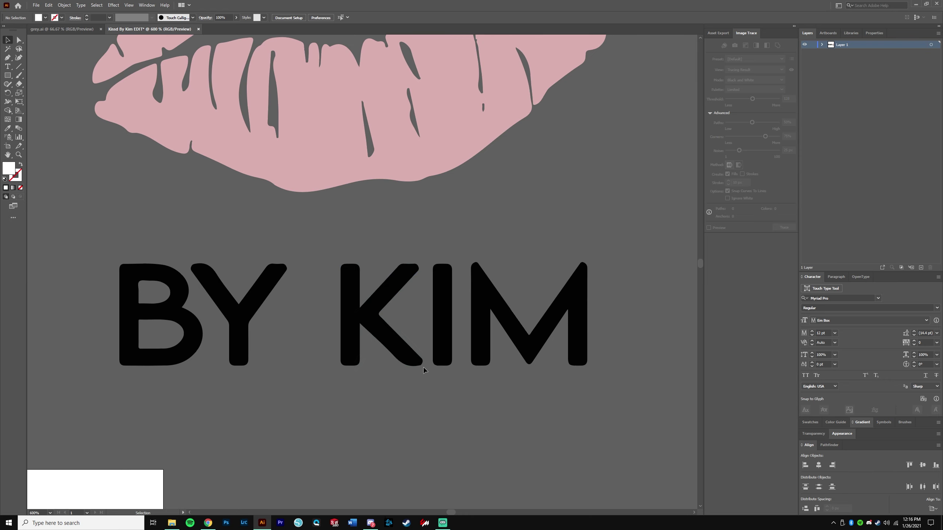
{"action": "scroll", "coordinate": [418, 388], "scroll_direction": "down", "scroll_amount": 4}
{"action": "scroll", "coordinate": [409, 371], "scroll_direction": "up", "scroll_amount": 7}
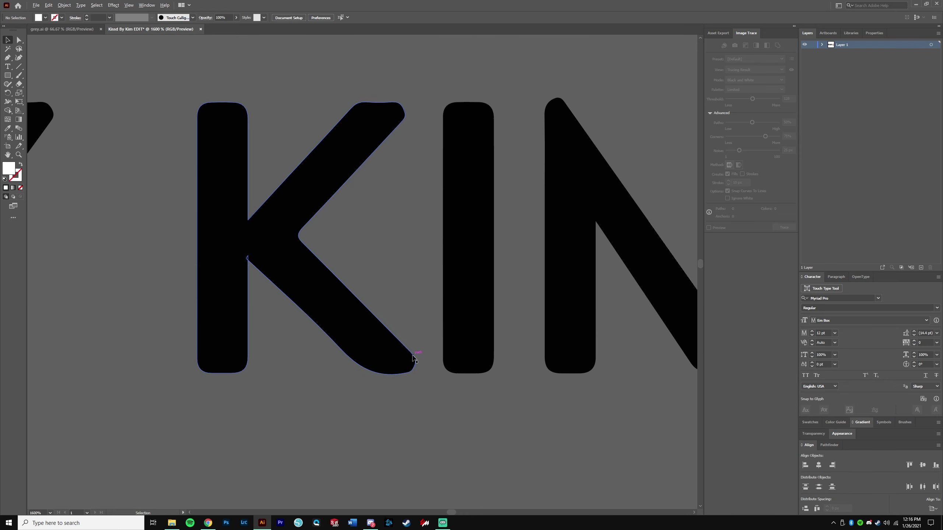
{"action": "scroll", "coordinate": [380, 375], "scroll_direction": "down", "scroll_amount": 8}
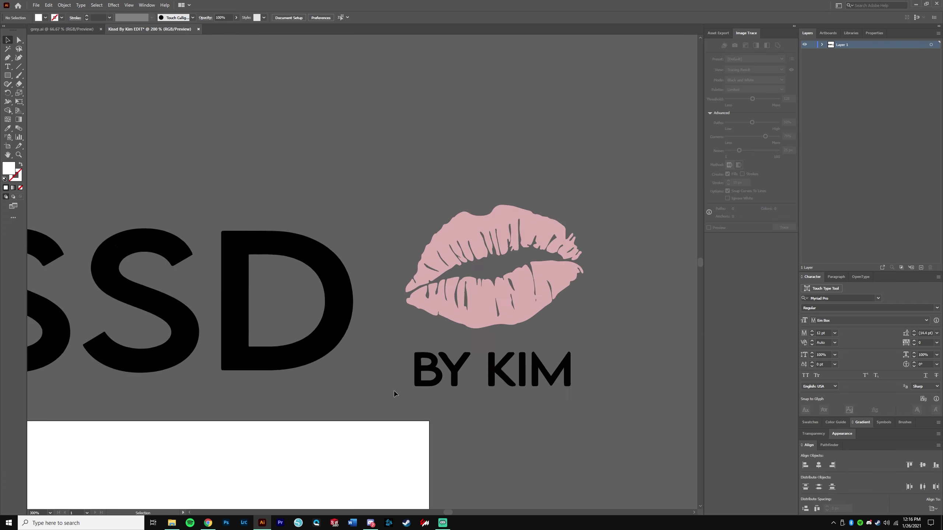
- Place Design File 1 (1).png on the canvas and move it above the existing logo
{"action": "left_click", "coordinate": [172, 524]}
{"action": "left_click_drag", "start_coordinate": [303, 163], "coordinate": [140, 155]}
{"action": "left_click_drag", "start_coordinate": [213, 162], "coordinate": [337, 221]}
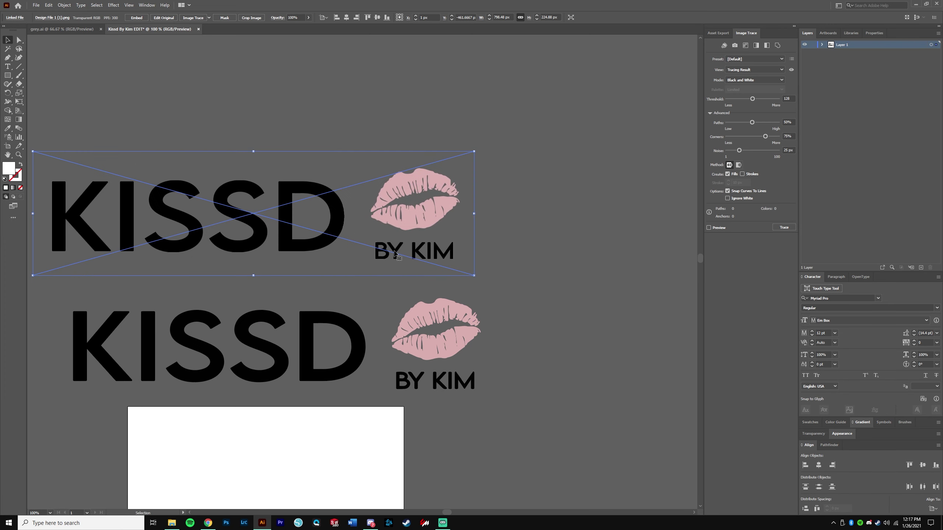
- Trace the new image with the Black and White Logo preset
{"action": "left_click", "coordinate": [209, 18]}
{"action": "left_click", "coordinate": [211, 92]}
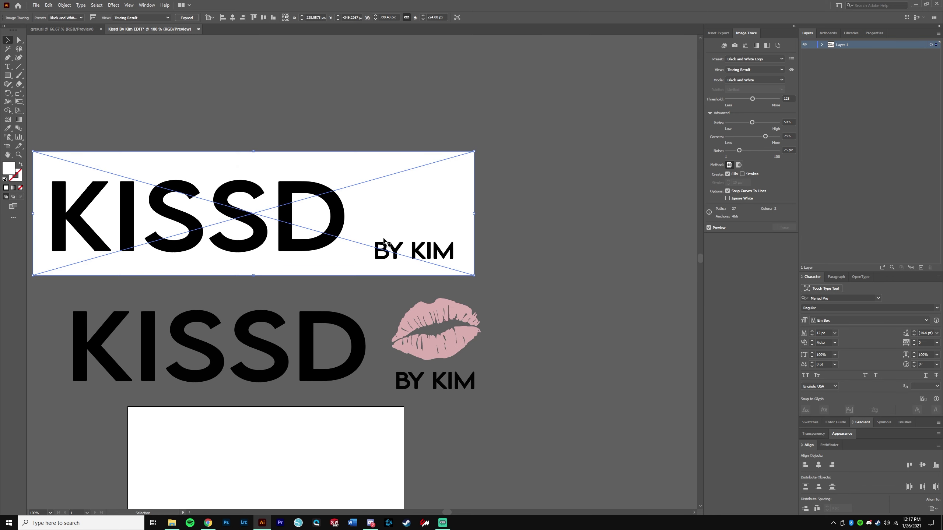
{"action": "left_click", "coordinate": [509, 248]}
{"action": "scroll", "coordinate": [432, 249], "scroll_direction": "up", "scroll_amount": 5}
{"action": "scroll", "coordinate": [372, 288], "scroll_direction": "down", "scroll_amount": 4}
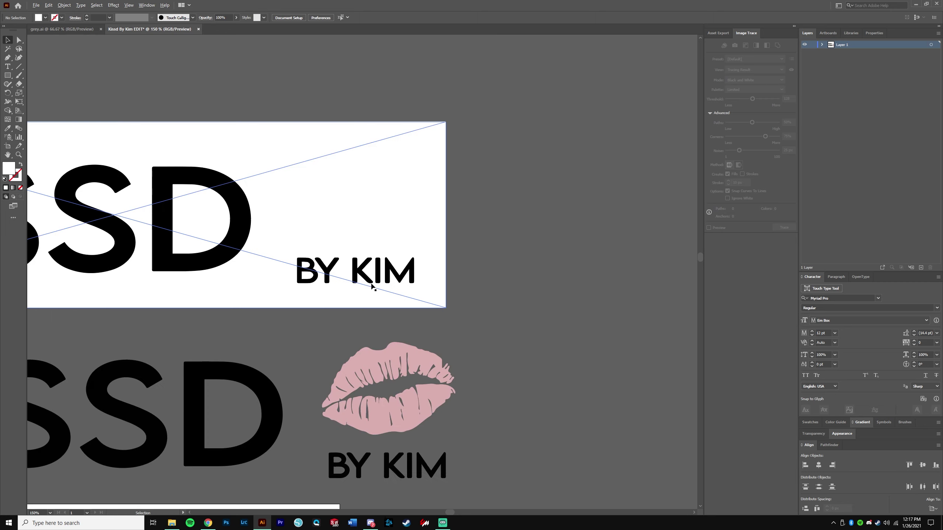
{"action": "scroll", "coordinate": [385, 302], "scroll_direction": "up", "scroll_amount": 4}
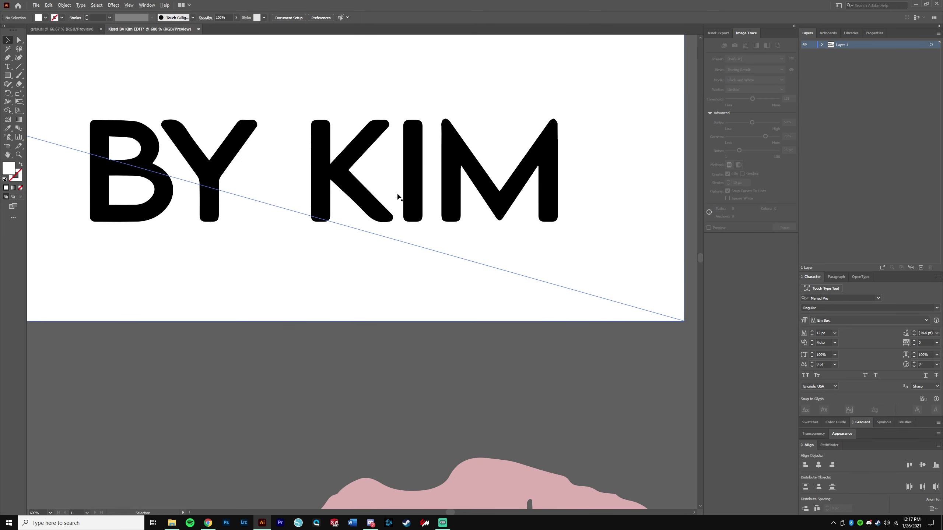
- Lower the trace's Corners to 62% and settle Paths at about 77% for smooth letters
{"action": "left_click", "coordinate": [389, 215]}
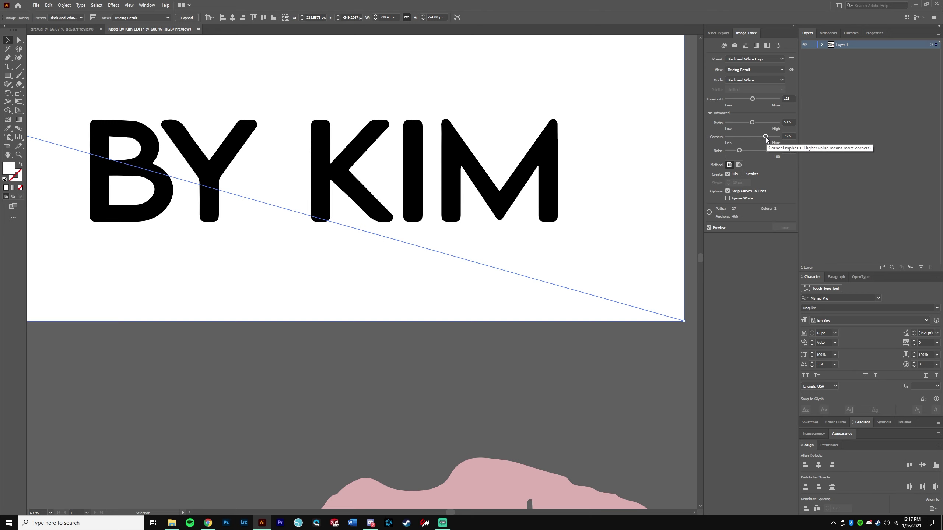
{"action": "mouse_move", "coordinate": [765, 137]}
{"action": "left_mouse_down"}
{"action": "mouse_move", "coordinate": [729, 141]}
{"action": "mouse_move", "coordinate": [754, 143]}
{"action": "mouse_move", "coordinate": [749, 126]}
{"action": "left_mouse_up"}
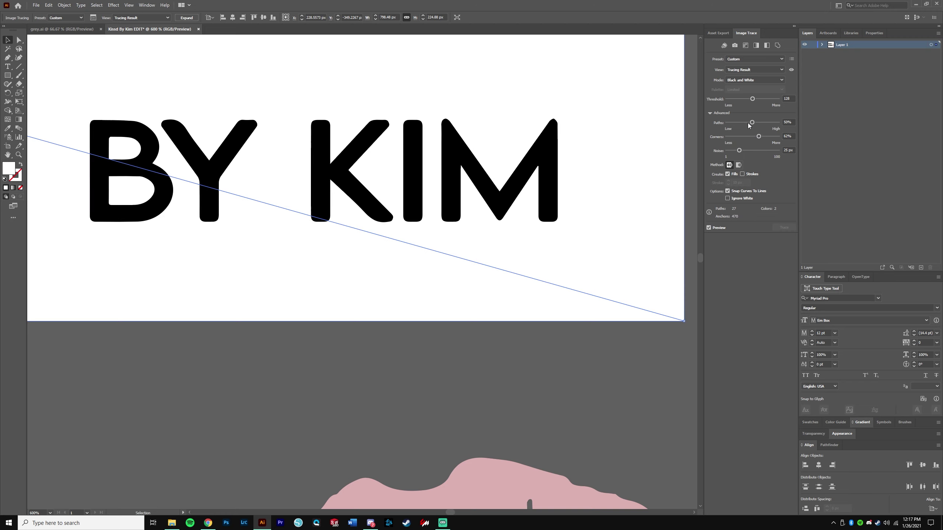
{"action": "left_click", "coordinate": [753, 123]}
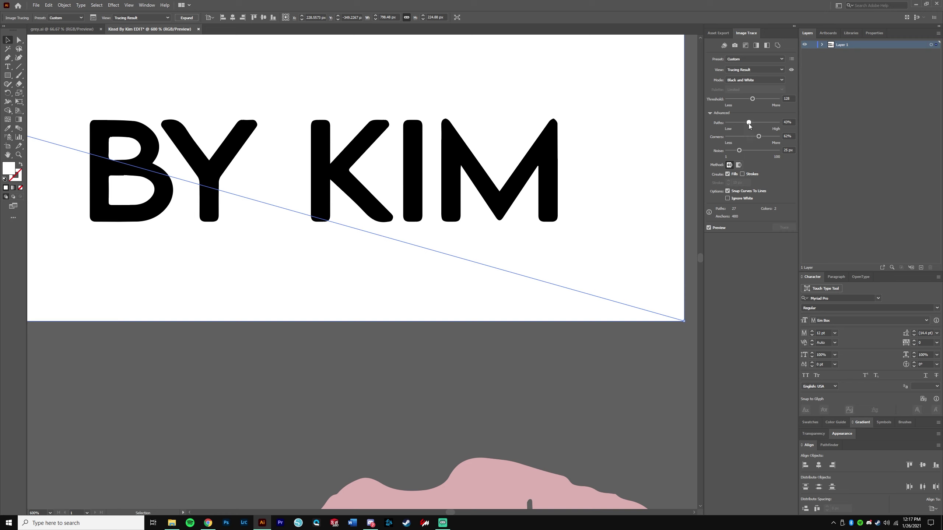
{"action": "left_click_drag", "start_coordinate": [744, 122], "coordinate": [734, 123]}
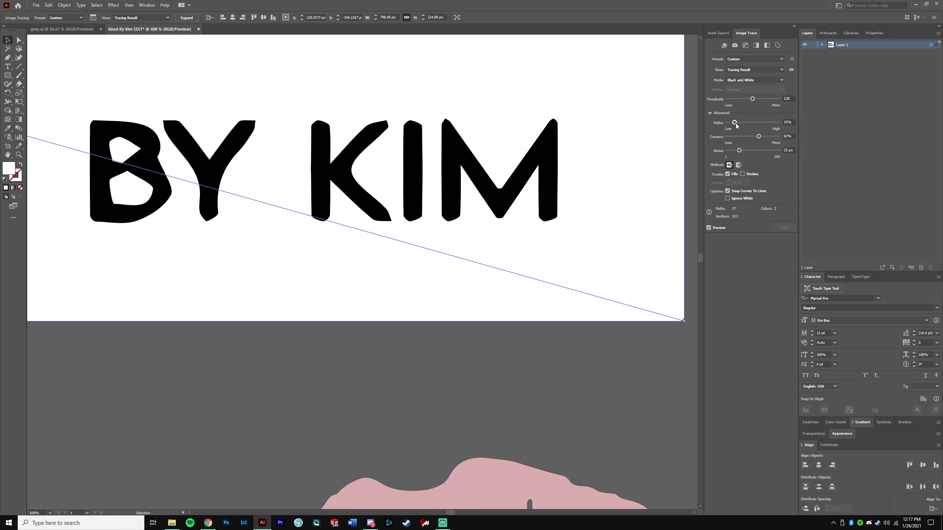
{"action": "left_click_drag", "start_coordinate": [735, 123], "coordinate": [739, 123]}
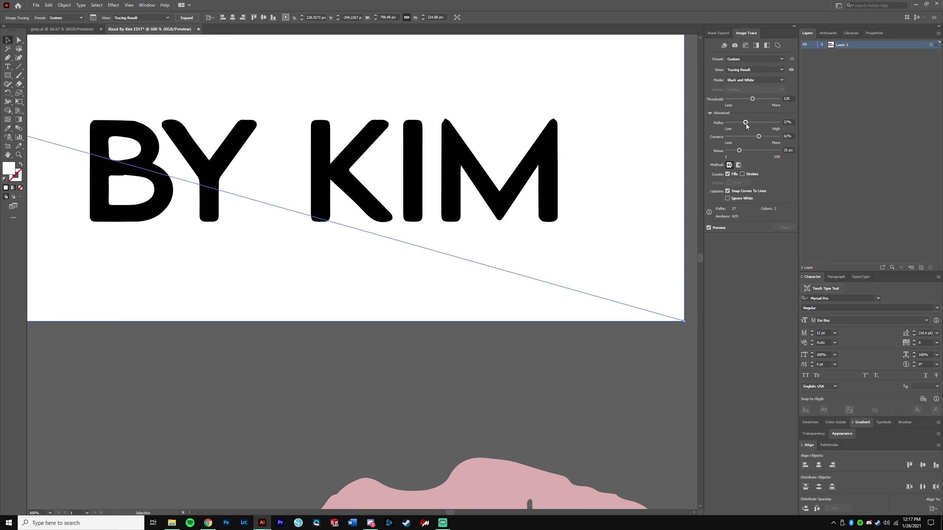
{"action": "left_click_drag", "start_coordinate": [748, 125], "coordinate": [769, 125]}
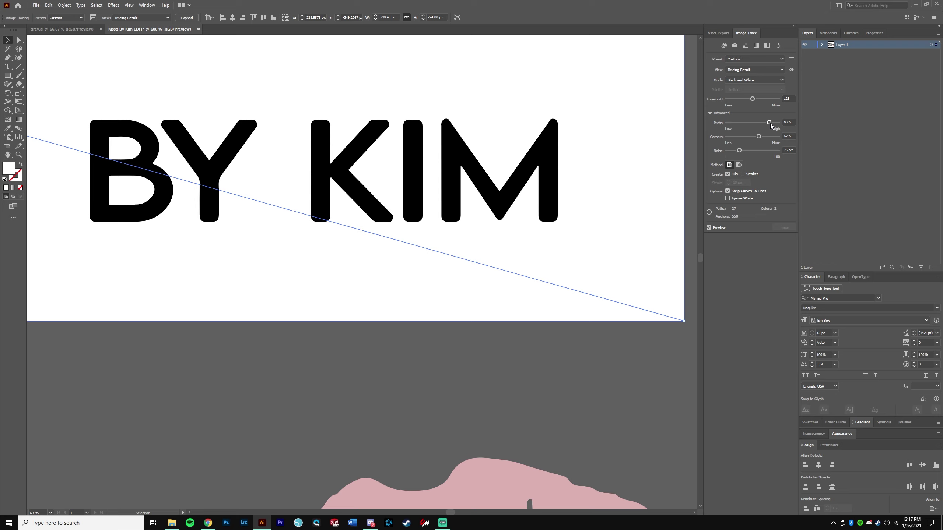
{"action": "left_click_drag", "start_coordinate": [773, 123], "coordinate": [778, 123]}
{"action": "scroll", "coordinate": [545, 132], "scroll_direction": "up", "scroll_amount": 3}
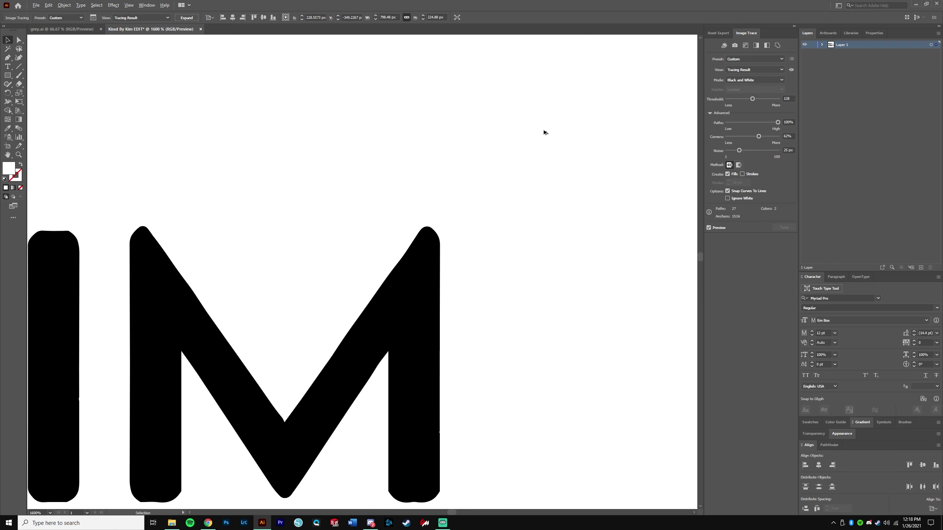
{"action": "scroll", "coordinate": [577, 195], "scroll_direction": "down", "scroll_amount": 2}
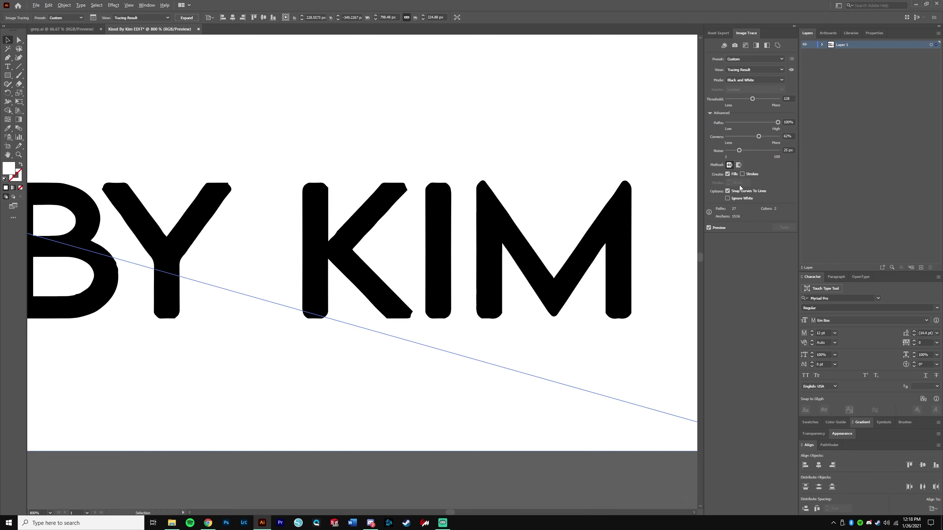
{"action": "left_click_drag", "start_coordinate": [776, 122], "coordinate": [773, 124]}
{"action": "left_click_drag", "start_coordinate": [773, 123], "coordinate": [772, 124]}
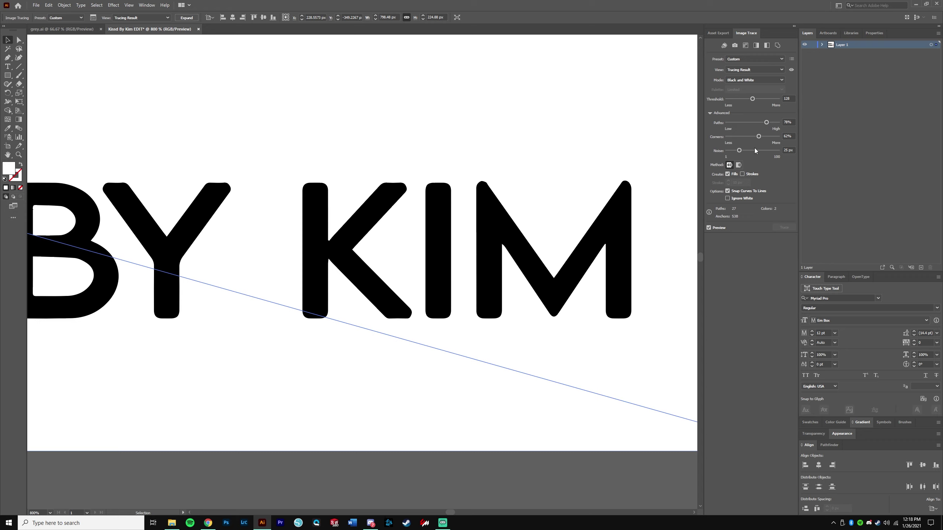
{"action": "left_click_drag", "start_coordinate": [763, 123], "coordinate": [766, 122]}
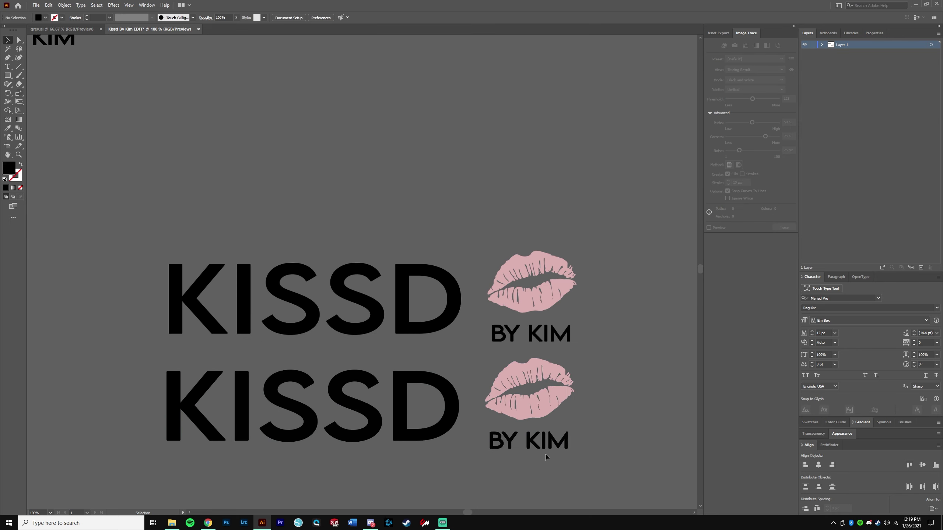
- Drag the black-and-white BY KIM group from beside the top KISSD to beneath the pink-lipped logo
{"action": "left_click_drag", "start_coordinate": [533, 442], "coordinate": [530, 406]}
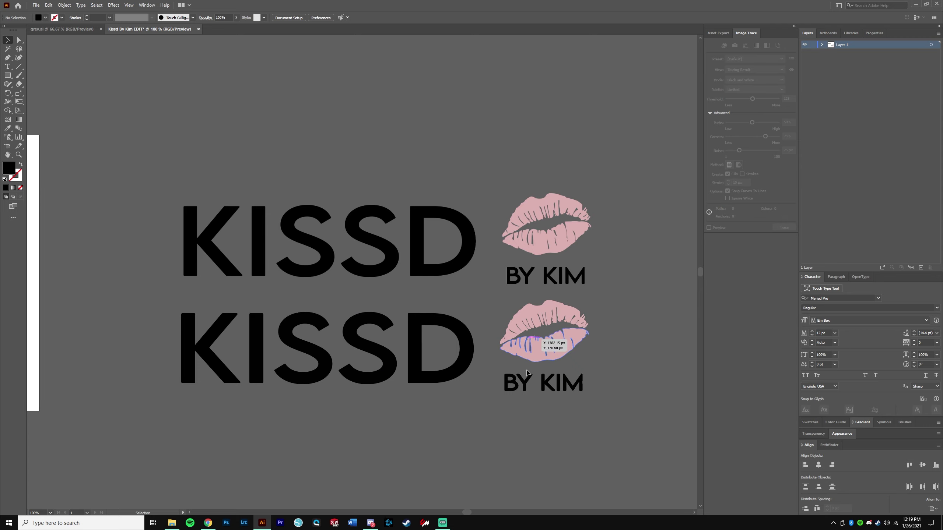
{"action": "scroll", "coordinate": [343, 332], "scroll_direction": "down", "scroll_amount": 3}
{"action": "left_click", "coordinate": [311, 246]}
{"action": "right_click", "coordinate": [311, 246]}
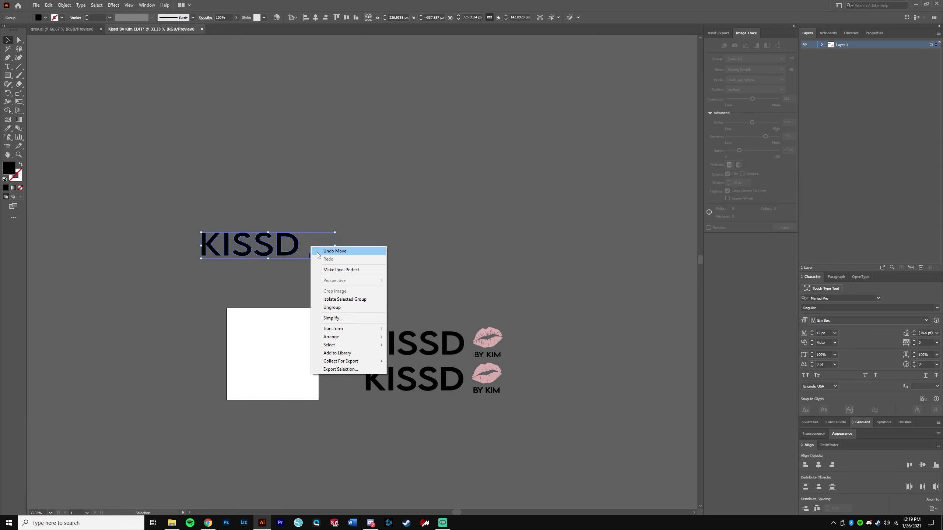
{"action": "left_click", "coordinate": [355, 268]}
{"action": "left_click", "coordinate": [310, 252]}
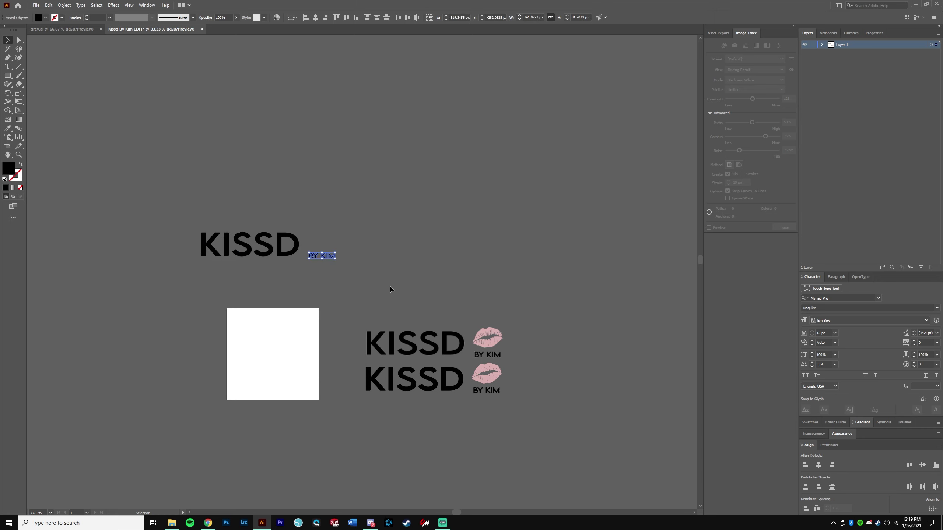
{"action": "left_click_drag", "start_coordinate": [326, 260], "coordinate": [491, 411]}
{"action": "scroll", "coordinate": [491, 410], "scroll_direction": "up", "scroll_amount": 2}
{"action": "left_click", "coordinate": [526, 384]}
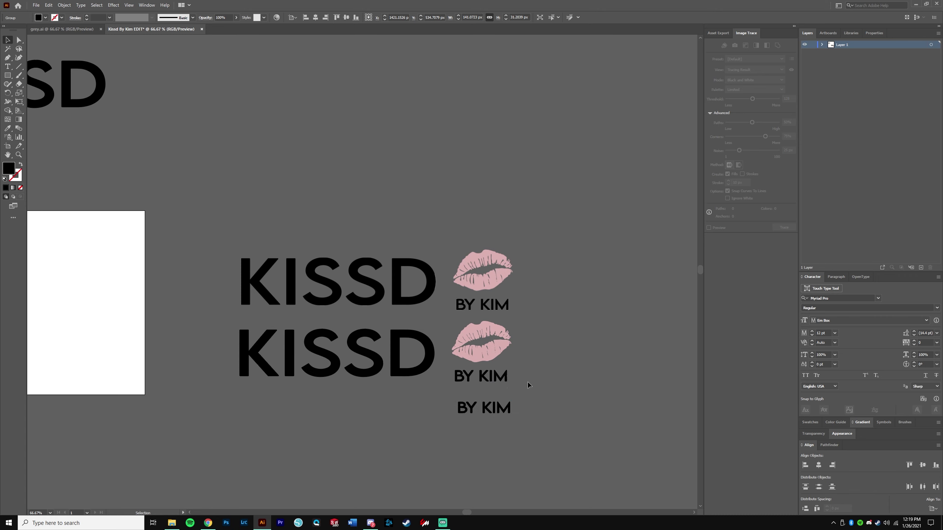
{"action": "scroll", "coordinate": [520, 385], "scroll_direction": "up", "scroll_amount": 2}
- Fade the lower logo group to about 34% opacity
{"action": "left_click", "coordinate": [497, 363]}
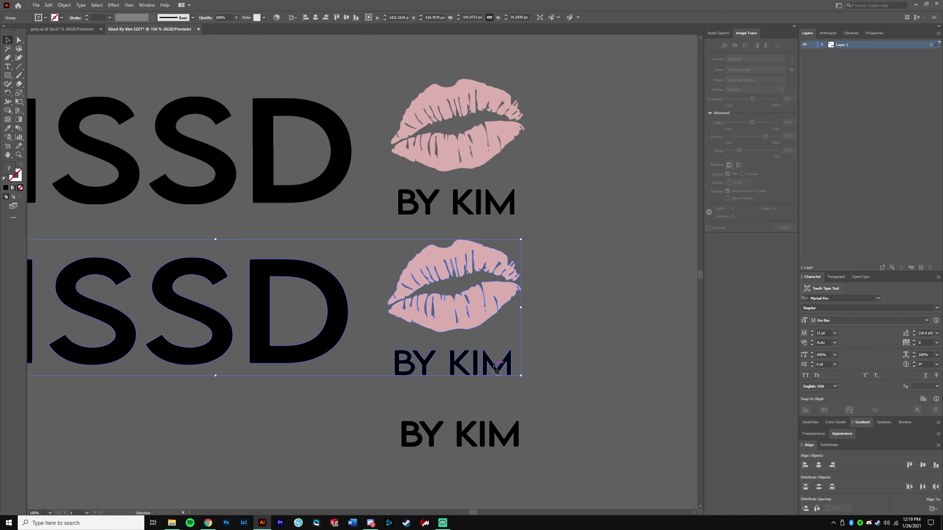
{"action": "right_click", "coordinate": [496, 365]}
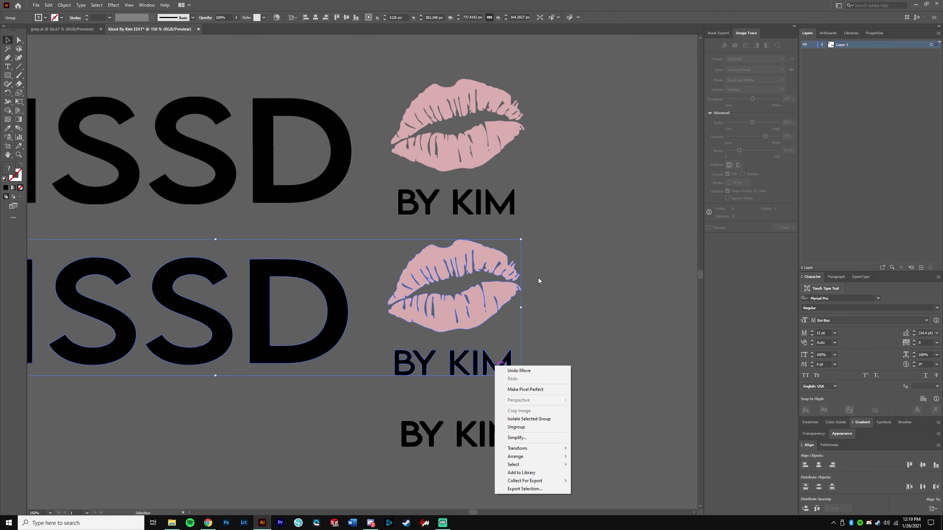
{"action": "left_click", "coordinate": [571, 293]}
{"action": "left_click", "coordinate": [511, 320]}
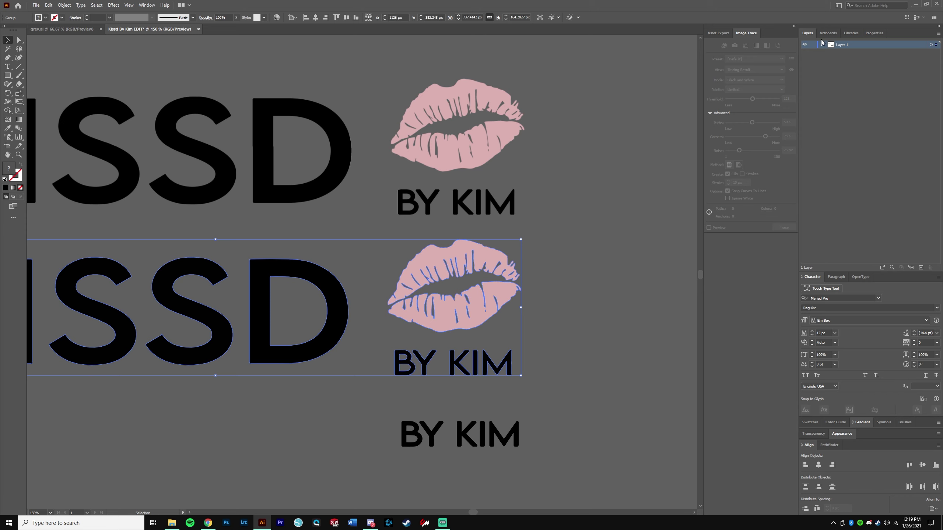
{"action": "left_click", "coordinate": [874, 34]}
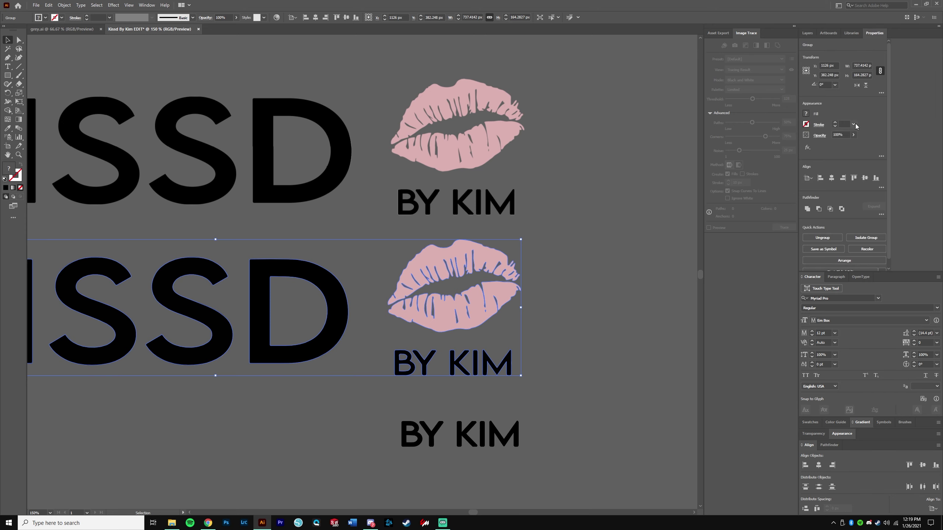
{"action": "left_click", "coordinate": [819, 135]}
{"action": "left_click", "coordinate": [816, 148]}
{"action": "left_click_drag", "start_coordinate": [816, 158], "coordinate": [800, 160]}
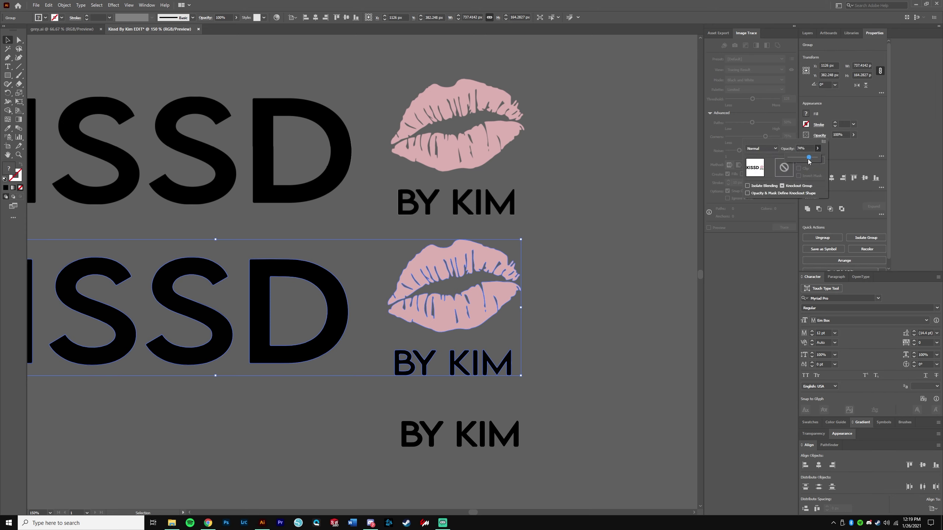
{"action": "key", "text": "Escape"}
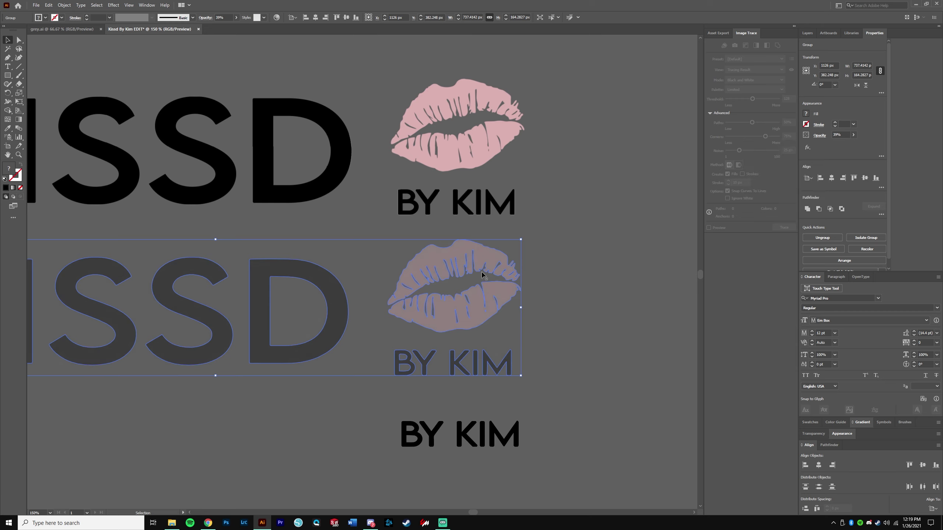
- Move the loose solid BY KIM up onto the faded logo's BY KIM
{"action": "key", "text": "a"}
{"action": "left_click", "coordinate": [560, 318]}
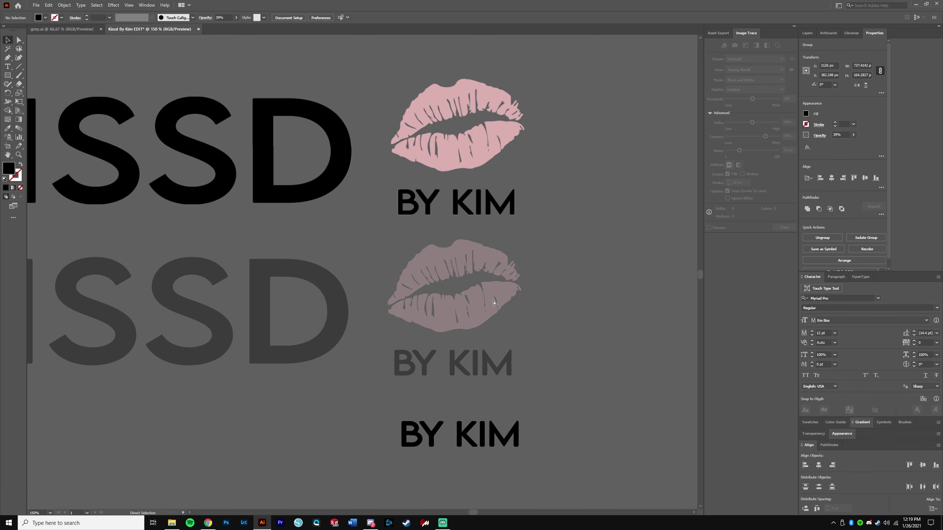
{"action": "left_click_drag", "start_coordinate": [488, 436], "coordinate": [484, 367]}
{"action": "left_click", "coordinate": [570, 411]}
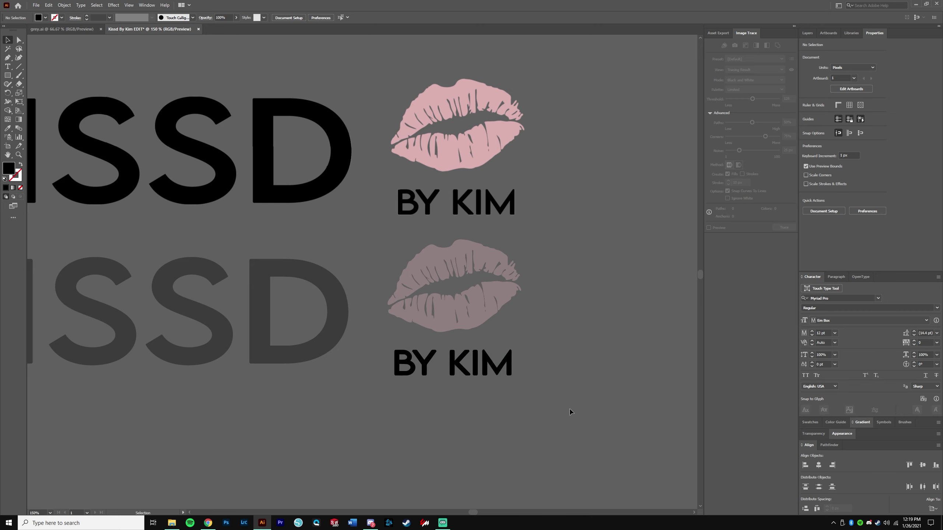
{"action": "left_click", "coordinate": [512, 368]}
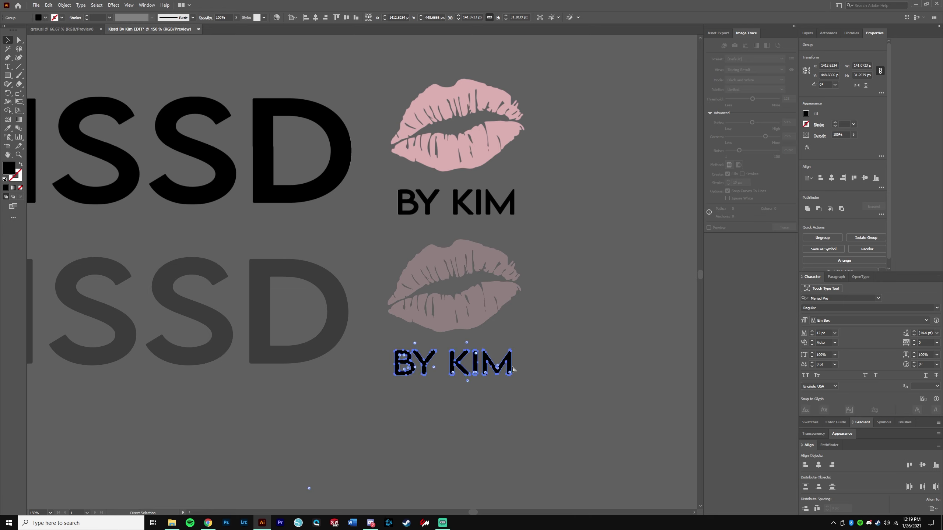
- Lock the upper logo group in the Layers panel
{"action": "left_click", "coordinate": [515, 369]}
{"action": "left_click", "coordinate": [814, 33]}
{"action": "left_click", "coordinate": [822, 45]}
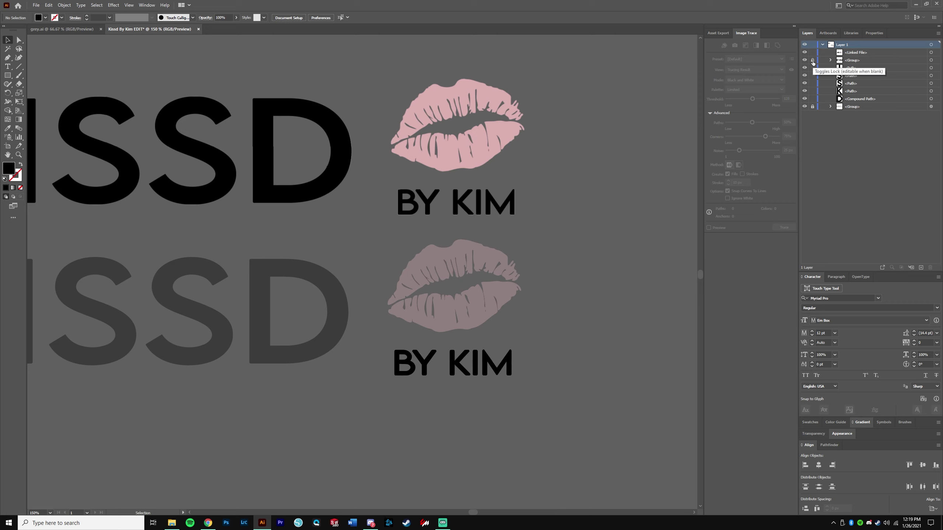
{"action": "left_click", "coordinate": [830, 60]}
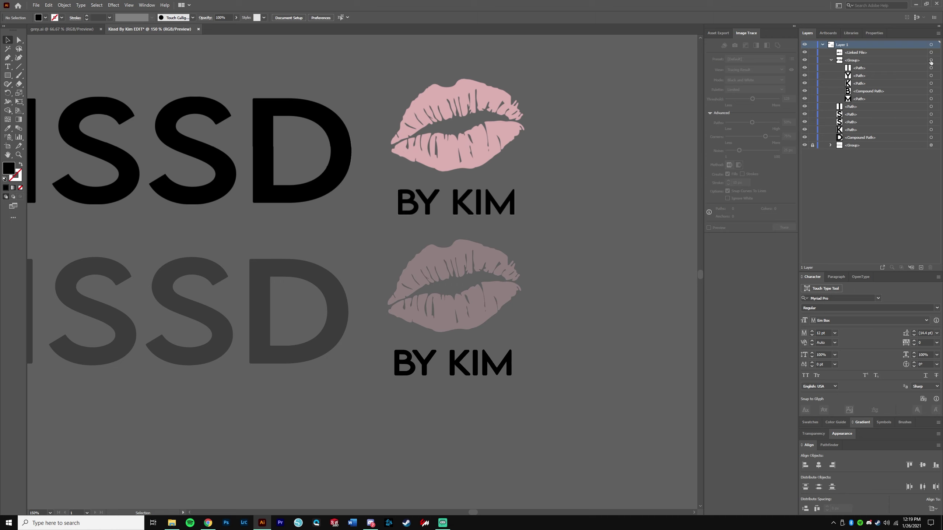
{"action": "left_click", "coordinate": [931, 61]}
{"action": "left_click", "coordinate": [832, 60]}
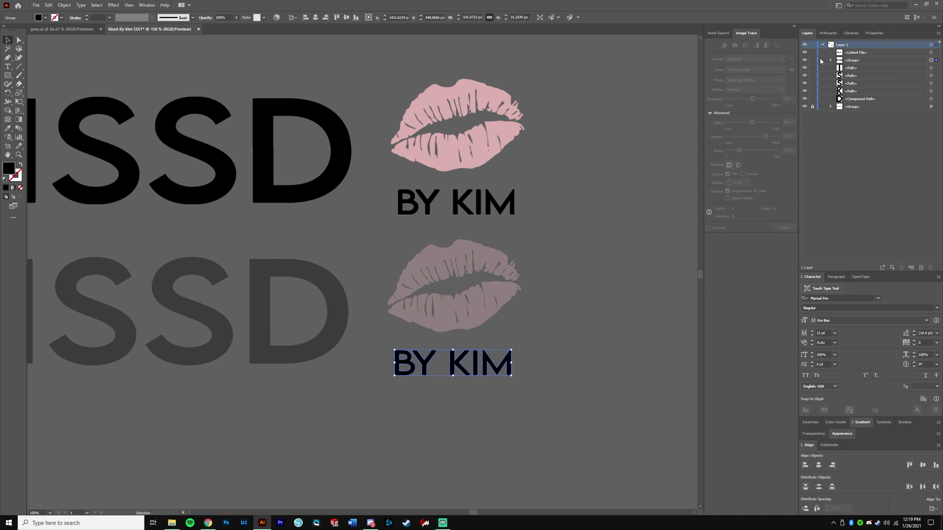
{"action": "left_click", "coordinate": [813, 60]}
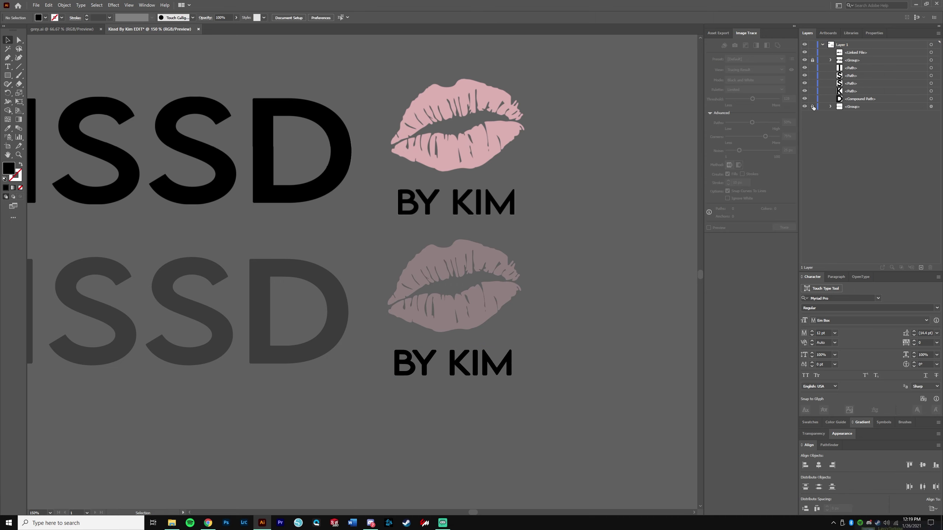
- Ungroup the lower logo and delete its duplicate BY KIM letters
{"action": "left_click", "coordinate": [813, 106]}
{"action": "left_click", "coordinate": [830, 106]}
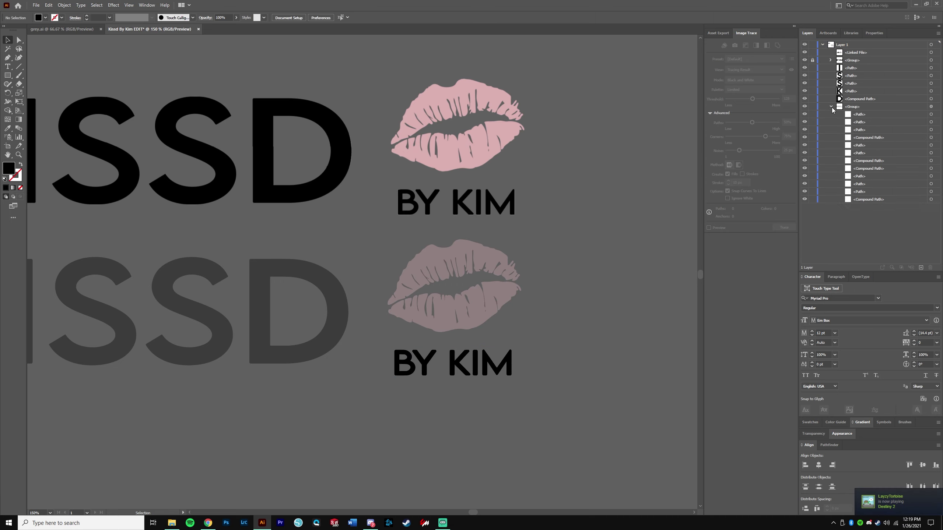
{"action": "left_click", "coordinate": [865, 107]}
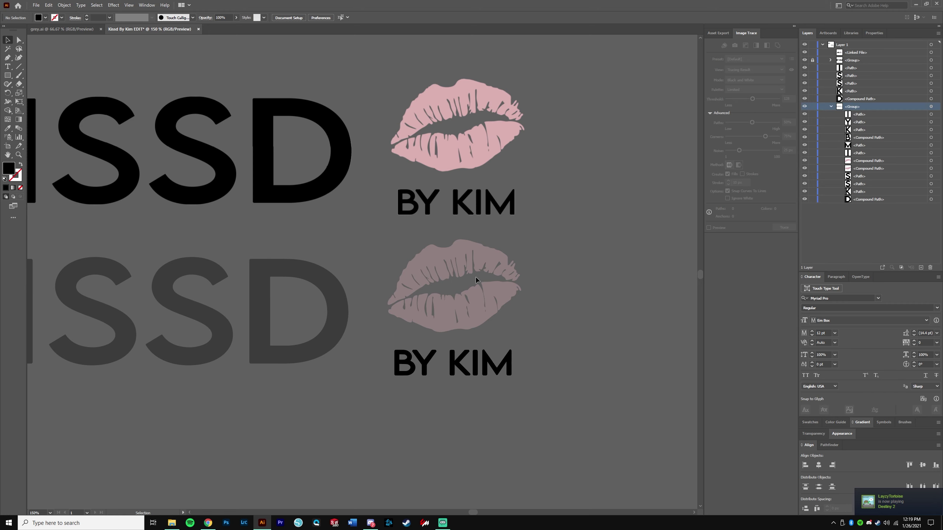
{"action": "left_click", "coordinate": [476, 279]}
{"action": "right_click", "coordinate": [484, 307]}
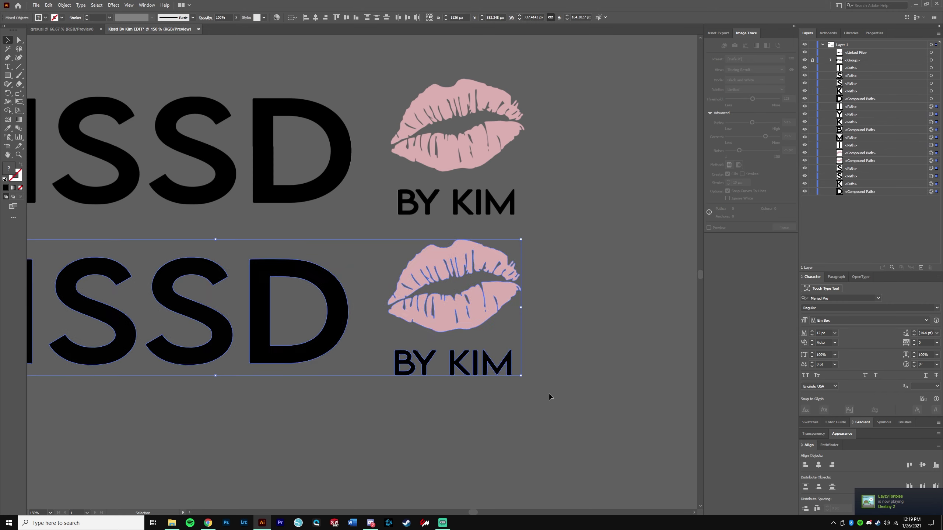
{"action": "left_click_drag", "start_coordinate": [549, 397], "coordinate": [374, 347]}
{"action": "key", "text": "Delete"}
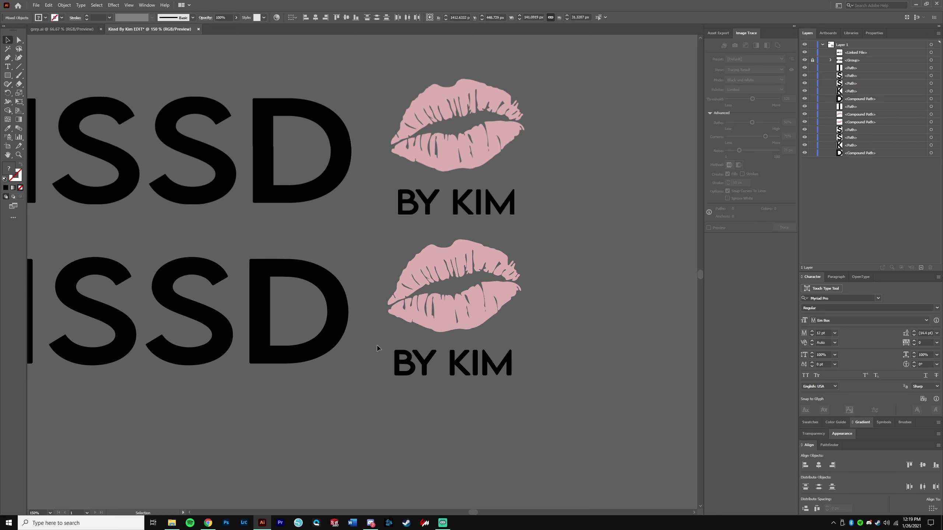
- Move the upper KISSD logo to the canvas top and group the lower logo's pieces
{"action": "scroll", "coordinate": [521, 341], "scroll_direction": "down", "scroll_amount": 4}
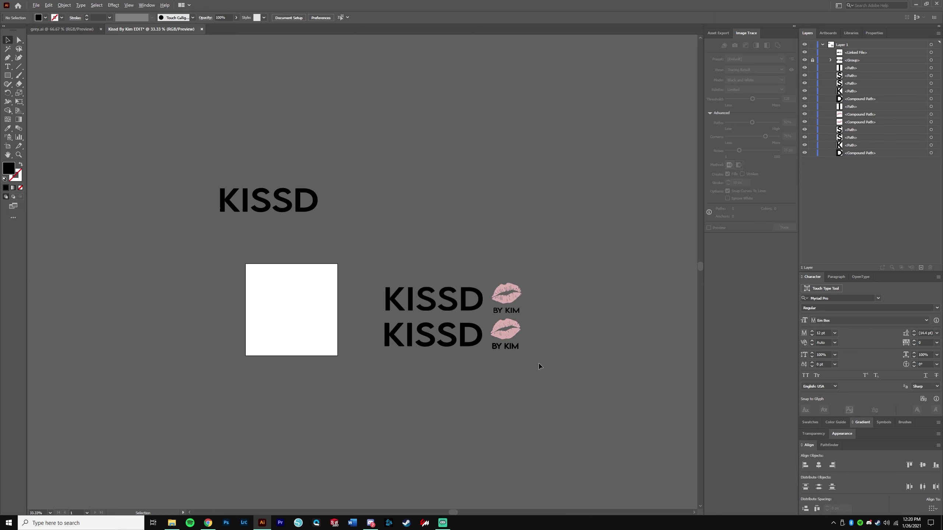
{"action": "left_click_drag", "start_coordinate": [386, 323], "coordinate": [374, 318]}
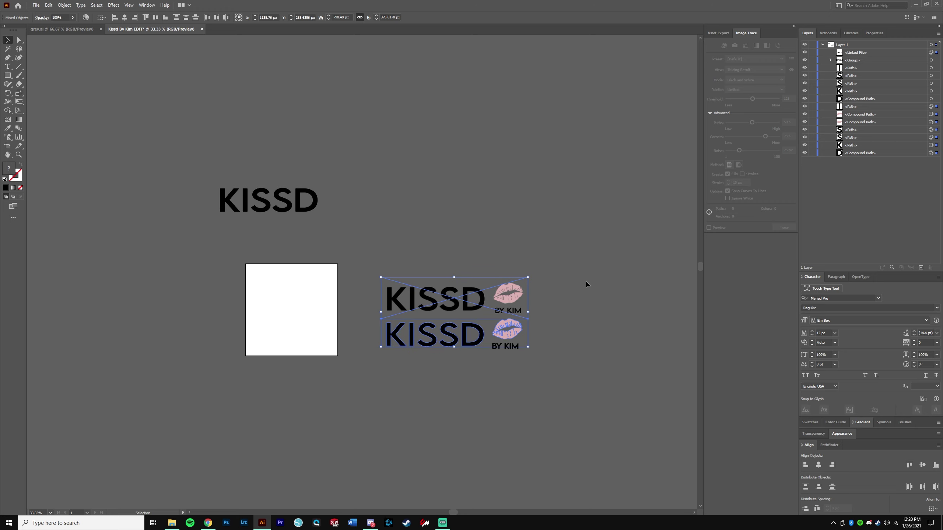
{"action": "left_click", "coordinate": [584, 299]}
{"action": "left_click_drag", "start_coordinate": [438, 299], "coordinate": [444, 154]}
{"action": "left_click", "coordinate": [421, 316]}
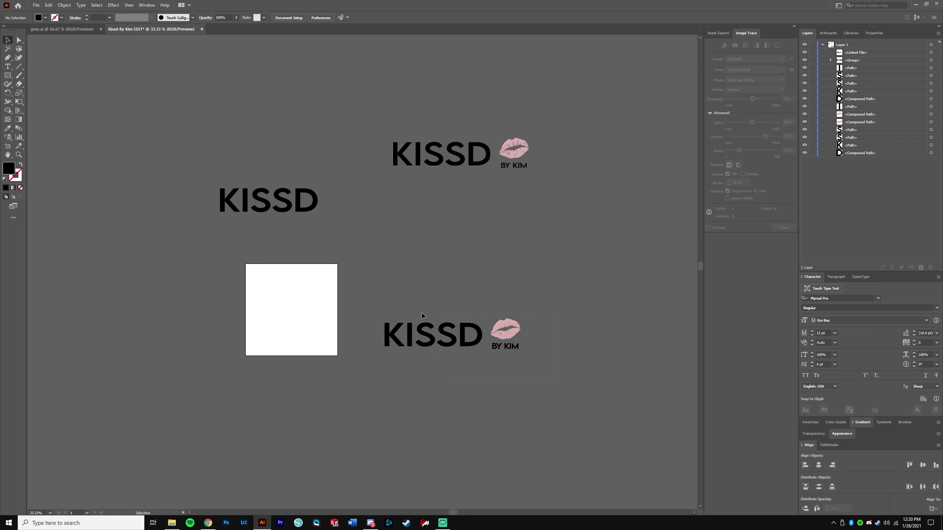
{"action": "mouse_move", "coordinate": [422, 315]}
{"action": "left_mouse_down"}
{"action": "mouse_move", "coordinate": [374, 301]}
{"action": "mouse_move", "coordinate": [399, 307]}
{"action": "left_mouse_up"}
{"action": "key", "text": "ctrl+g"}
- Delete the upper logo and loose KISSD text, then centre the group on the artboard
{"action": "left_click", "coordinate": [586, 290]}
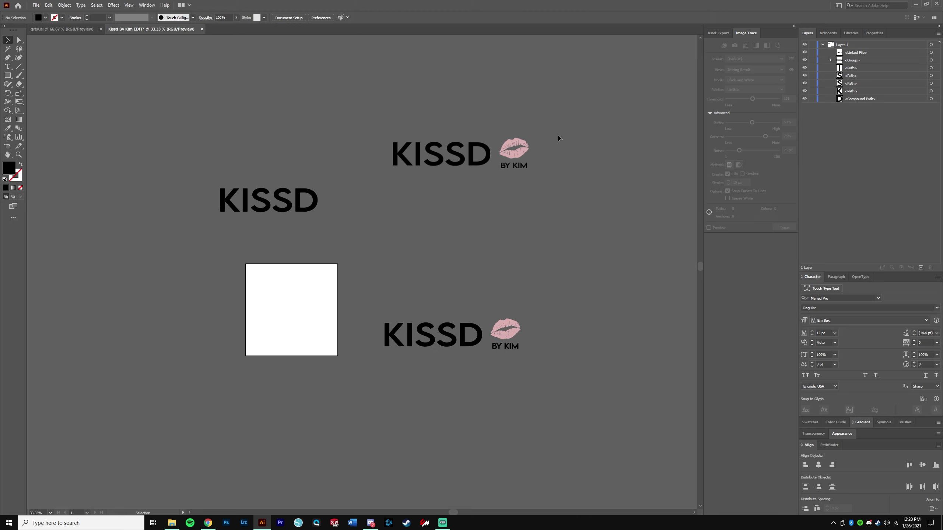
{"action": "left_click_drag", "start_coordinate": [141, 176], "coordinate": [357, 211]}
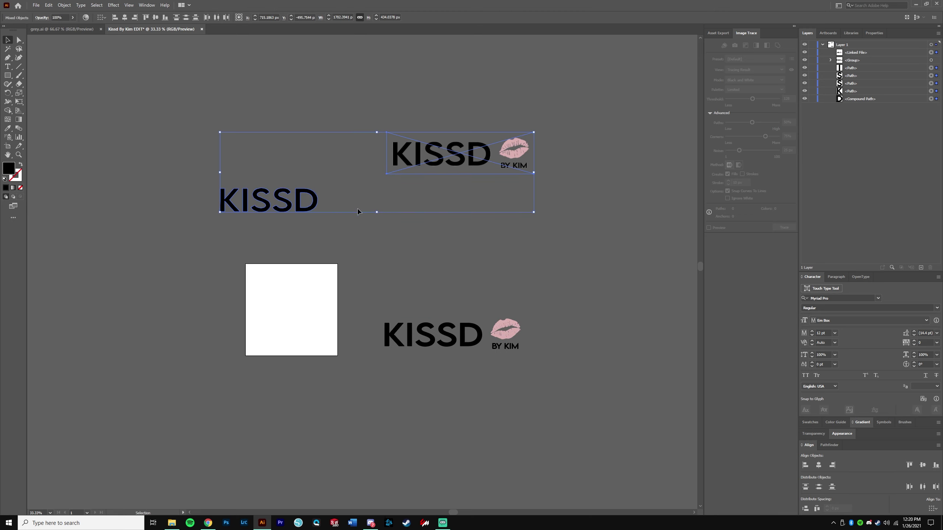
{"action": "key", "text": "Delete"}
{"action": "left_click_drag", "start_coordinate": [427, 338], "coordinate": [315, 314]}
- Check the logo on the artboard and bring up the Kissd By Kim folder window
{"action": "scroll", "coordinate": [390, 322], "scroll_direction": "up", "scroll_amount": 8}
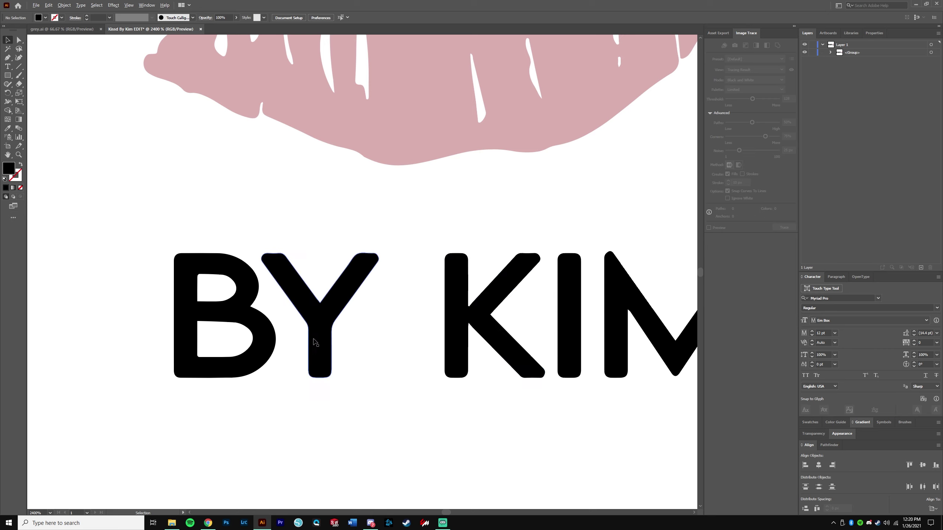
{"action": "scroll", "coordinate": [394, 342], "scroll_direction": "down", "scroll_amount": 5}
{"action": "scroll", "coordinate": [395, 341], "scroll_direction": "up", "scroll_amount": 2}
{"action": "scroll", "coordinate": [397, 342], "scroll_direction": "down", "scroll_amount": 2}
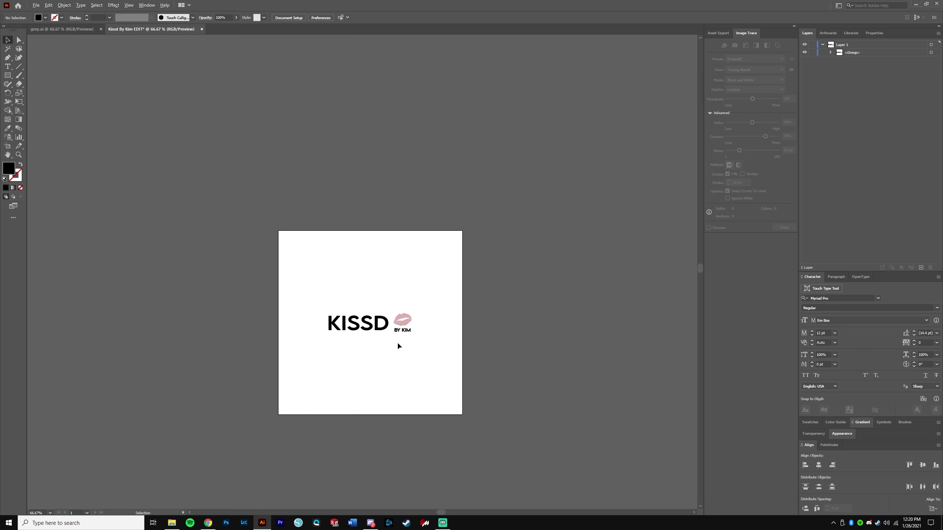
{"action": "scroll", "coordinate": [397, 342], "scroll_direction": "up", "scroll_amount": 2}
{"action": "left_click", "coordinate": [179, 523]}
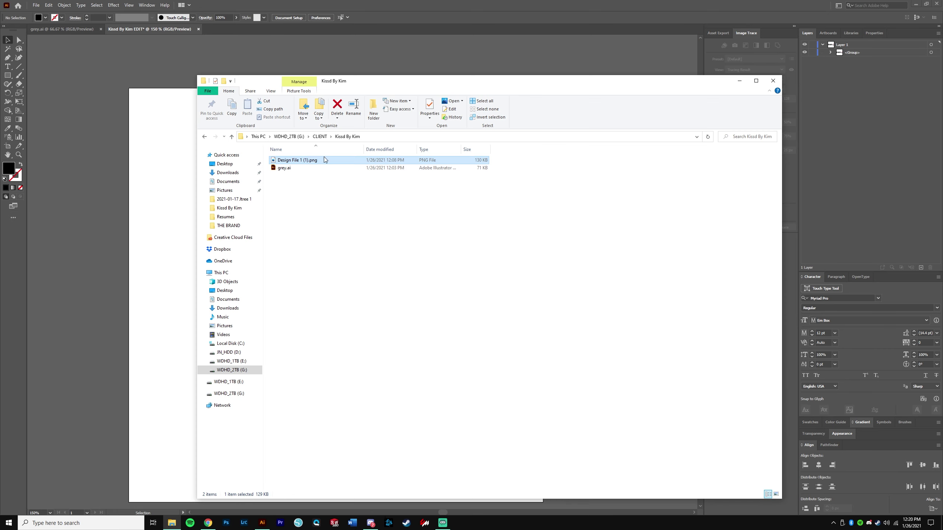
- Place Design File 1 (1).png on the canvas, shrink it to logo size, and set it above the logo
{"action": "left_click_drag", "start_coordinate": [324, 160], "coordinate": [571, 232]}
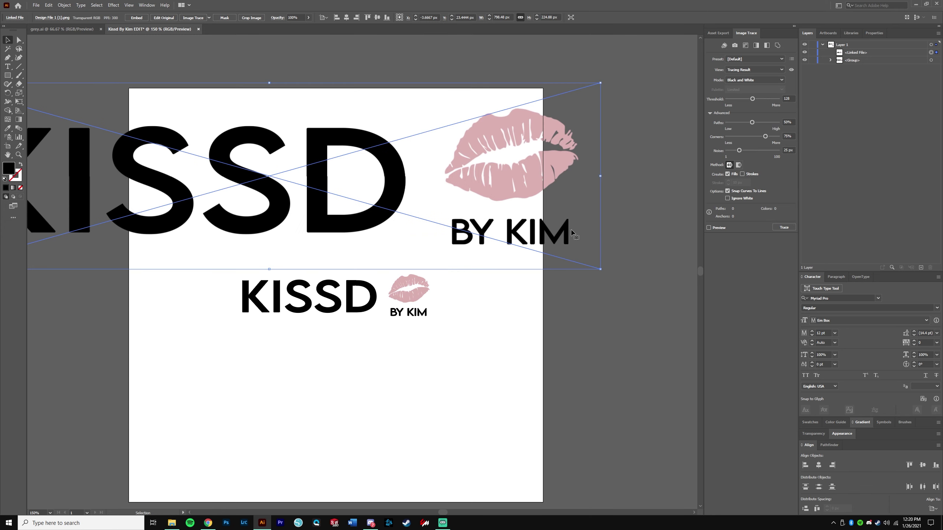
{"action": "left_click_drag", "start_coordinate": [601, 270], "coordinate": [386, 256]}
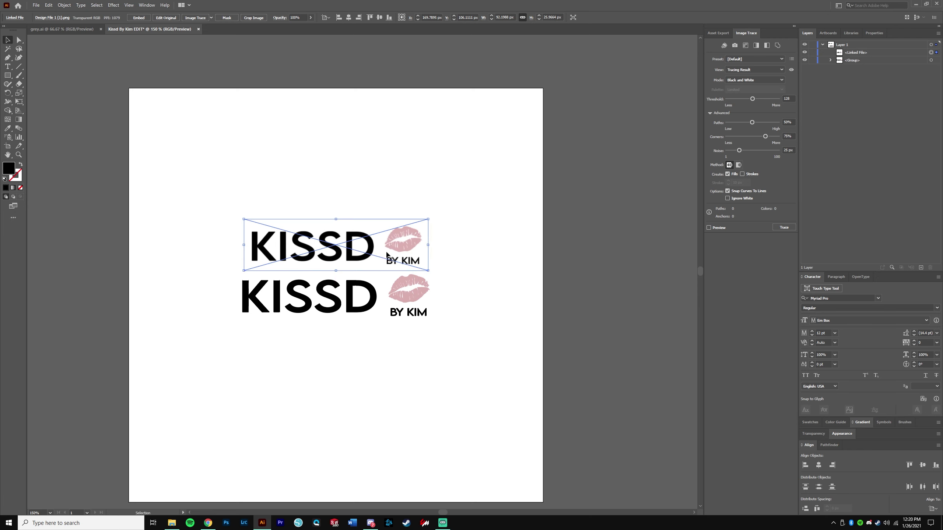
{"action": "left_click", "coordinate": [429, 271]}
{"action": "left_click", "coordinate": [388, 249]}
{"action": "left_click_drag", "start_coordinate": [387, 249], "coordinate": [407, 250]}
{"action": "left_click", "coordinate": [446, 260]}
- Zoom to compare the reference image with the traced logo, then delete the image
{"action": "scroll", "coordinate": [404, 257], "scroll_direction": "up", "scroll_amount": 4}
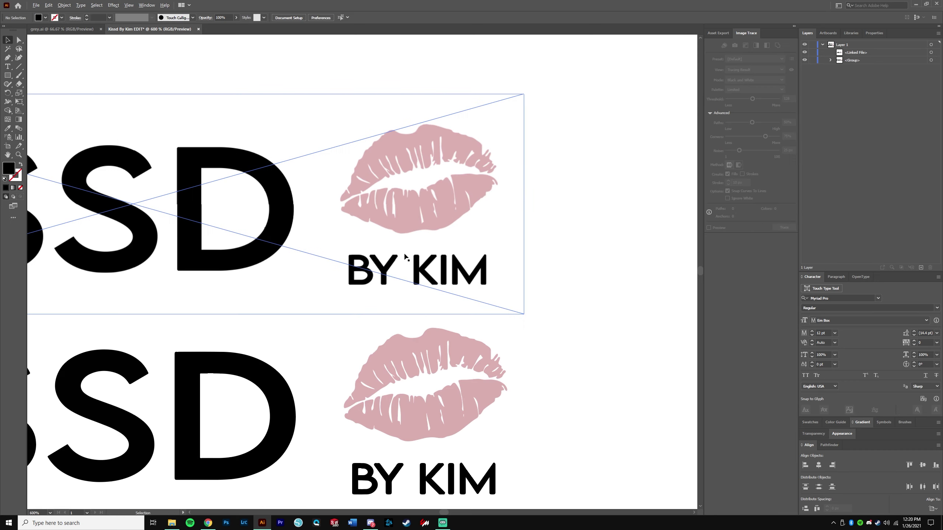
{"action": "scroll", "coordinate": [458, 264], "scroll_direction": "down", "scroll_amount": 8}
{"action": "scroll", "coordinate": [471, 275], "scroll_direction": "up", "scroll_amount": 10}
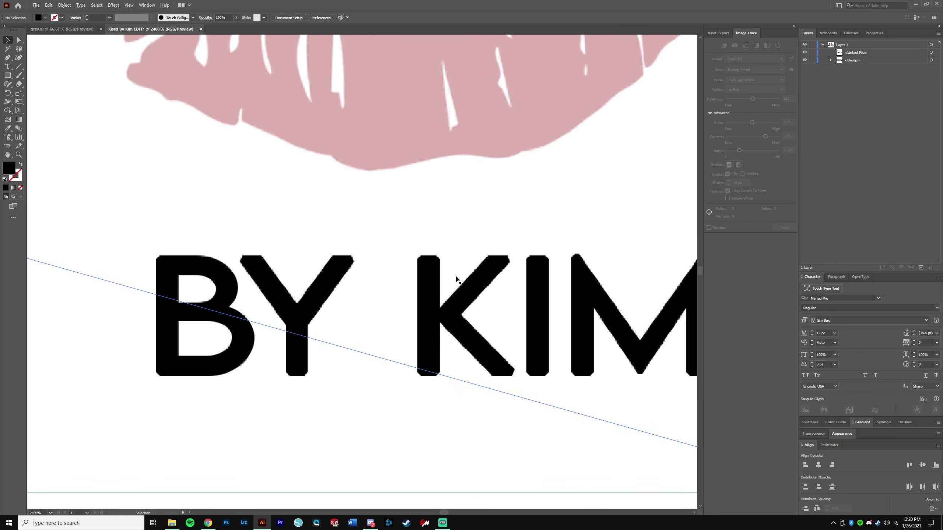
{"action": "scroll", "coordinate": [456, 276], "scroll_direction": "down", "scroll_amount": 4}
{"action": "scroll", "coordinate": [436, 392], "scroll_direction": "up", "scroll_amount": 4}
{"action": "scroll", "coordinate": [464, 384], "scroll_direction": "down", "scroll_amount": 4}
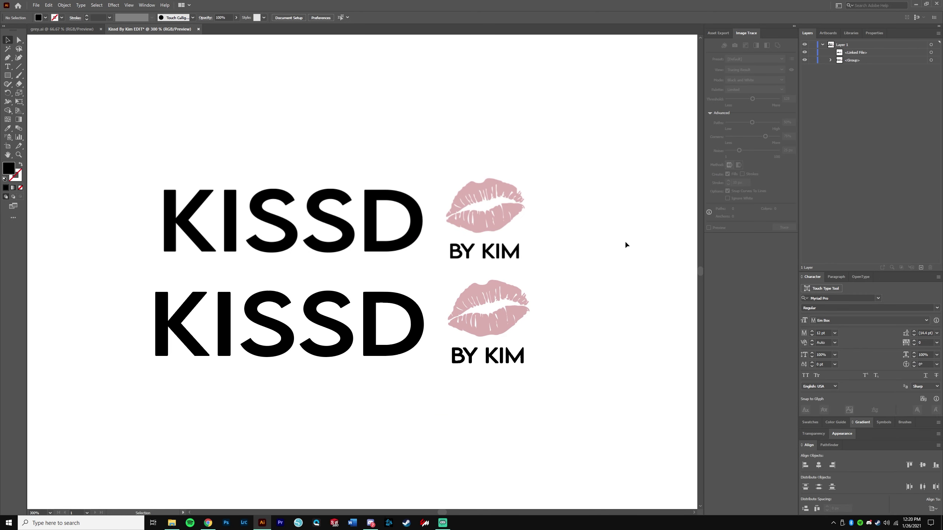
{"action": "left_click", "coordinate": [486, 219]}
{"action": "key", "text": "Delete"}
- Confirm the remaining logo selects as one group on the artboard
{"action": "left_click", "coordinate": [483, 310]}
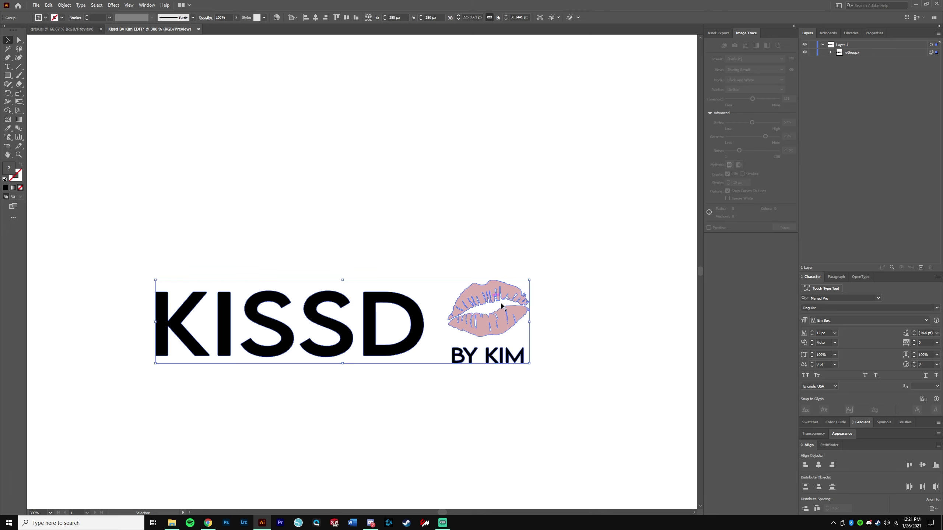
{"action": "left_click", "coordinate": [541, 330]}
{"action": "scroll", "coordinate": [541, 330], "scroll_direction": "down", "scroll_amount": 3}
{"action": "left_click", "coordinate": [523, 332]}
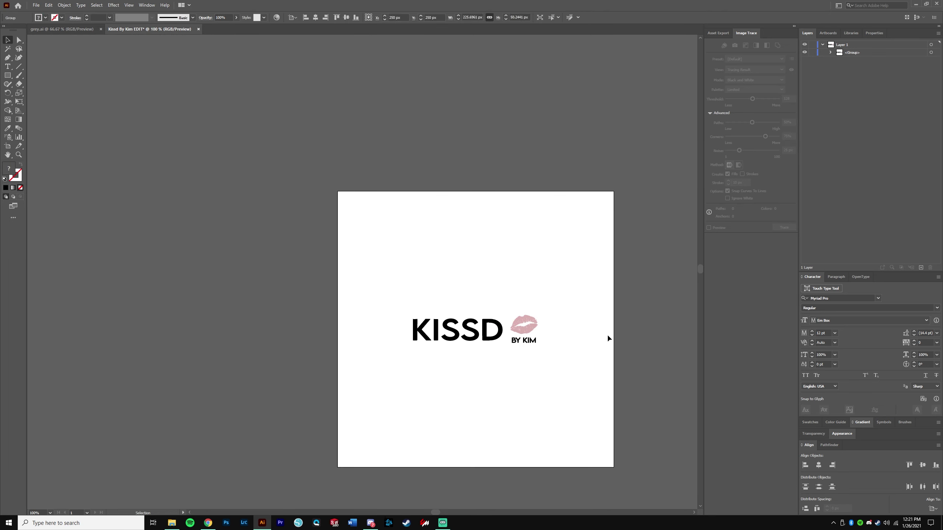
{"action": "left_click", "coordinate": [576, 362]}
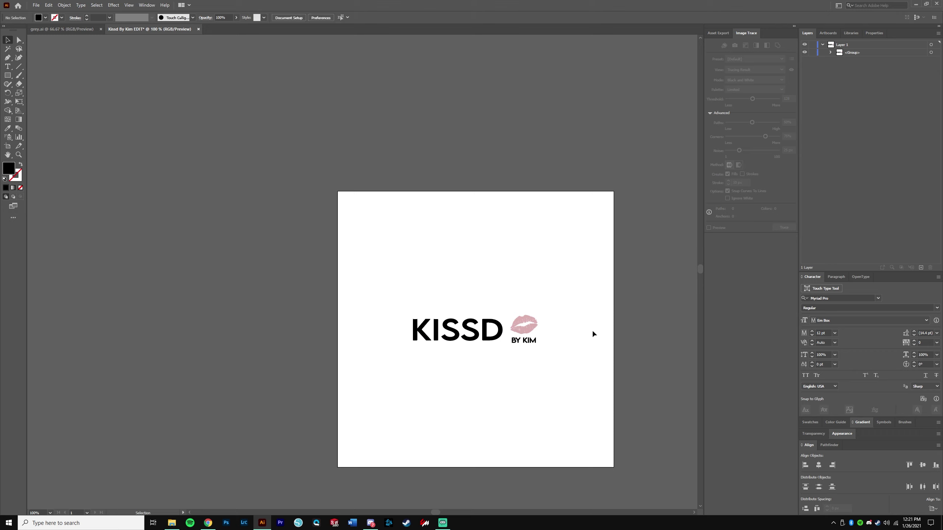
{"action": "left_click_drag", "start_coordinate": [591, 330], "coordinate": [522, 317]}
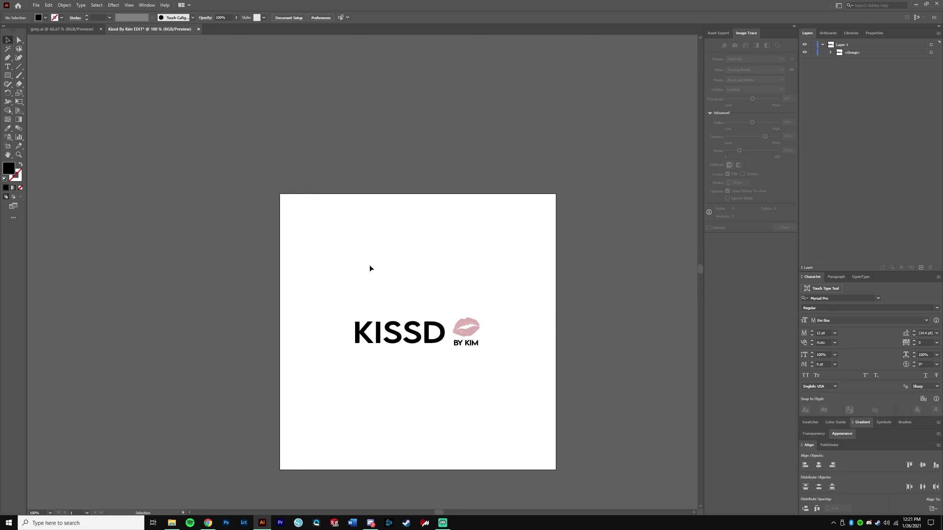
{"action": "left_click_drag", "start_coordinate": [371, 265], "coordinate": [528, 396]}
{"action": "left_click", "coordinate": [520, 374]}
- Rename Layer 1 to KISSD BY KIM (EDIT)
{"action": "left_click", "coordinate": [396, 321]}
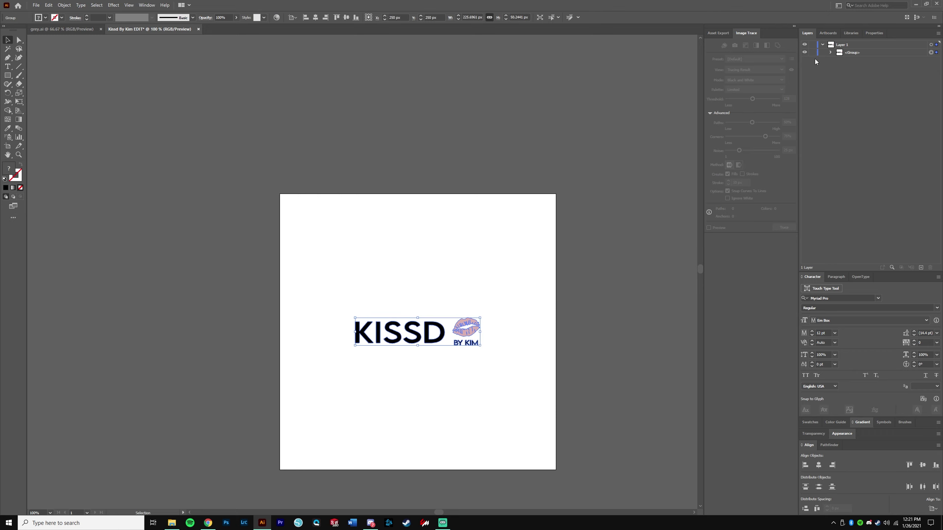
{"action": "double_click", "coordinate": [844, 44]}
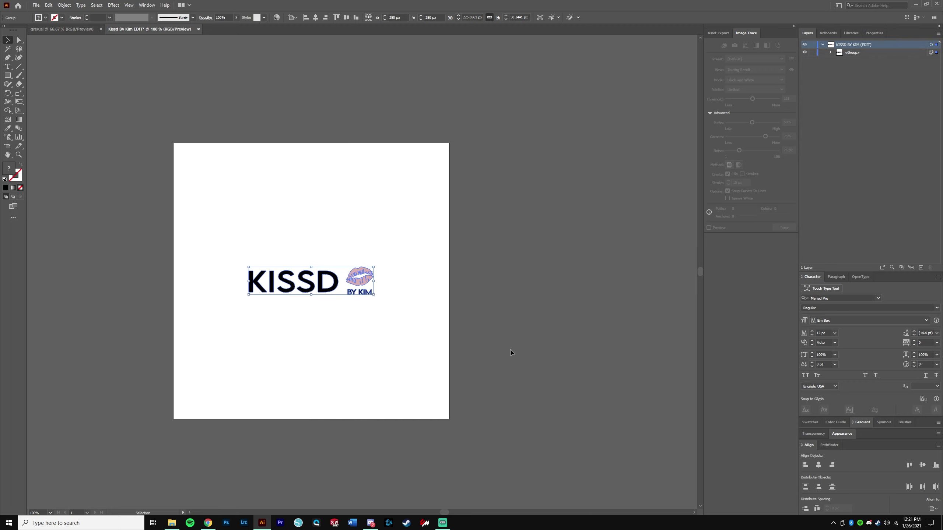
{"action": "left_click", "coordinate": [510, 352]}
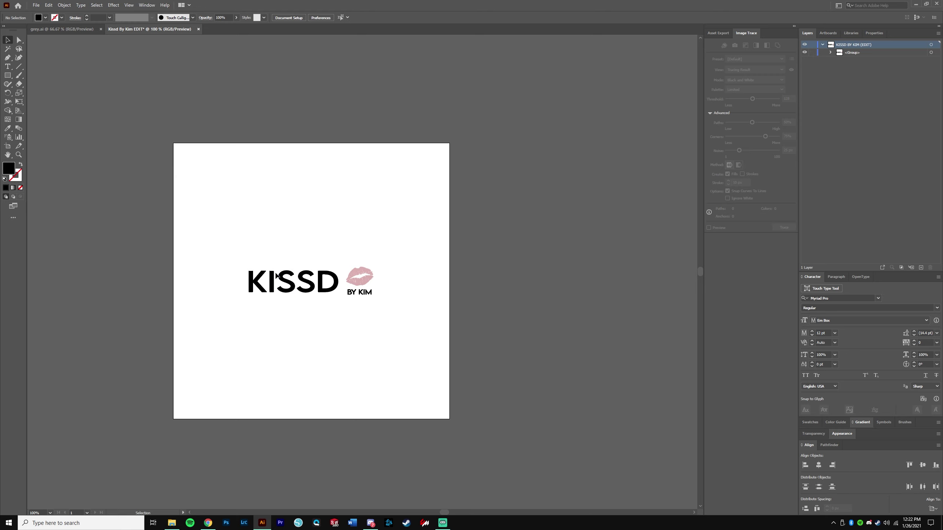
{"action": "key", "text": "z"}
{"action": "left_click_drag", "start_coordinate": [267, 279], "coordinate": [267, 287]}
{"action": "left_click_drag", "start_coordinate": [503, 245], "coordinate": [445, 207]}
{"action": "key", "text": "v"}
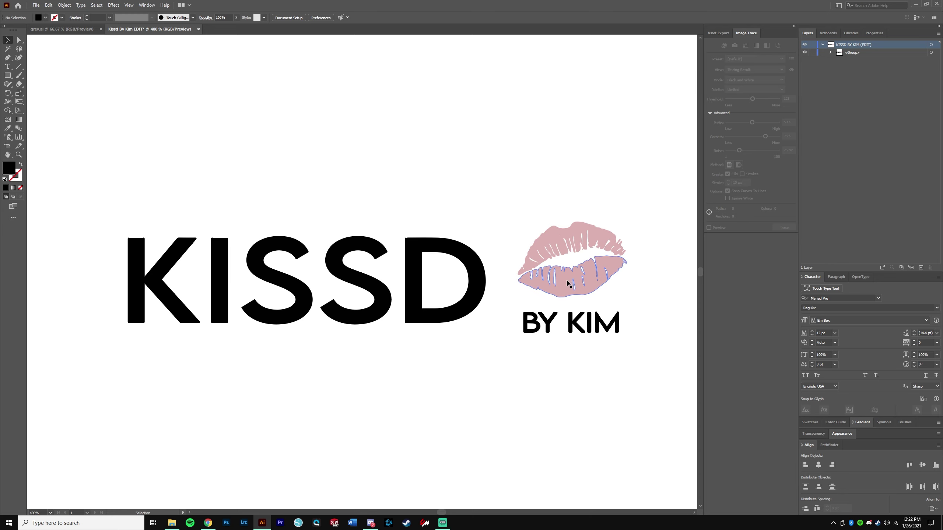
{"action": "scroll", "coordinate": [543, 279], "scroll_direction": "up", "scroll_amount": 6}
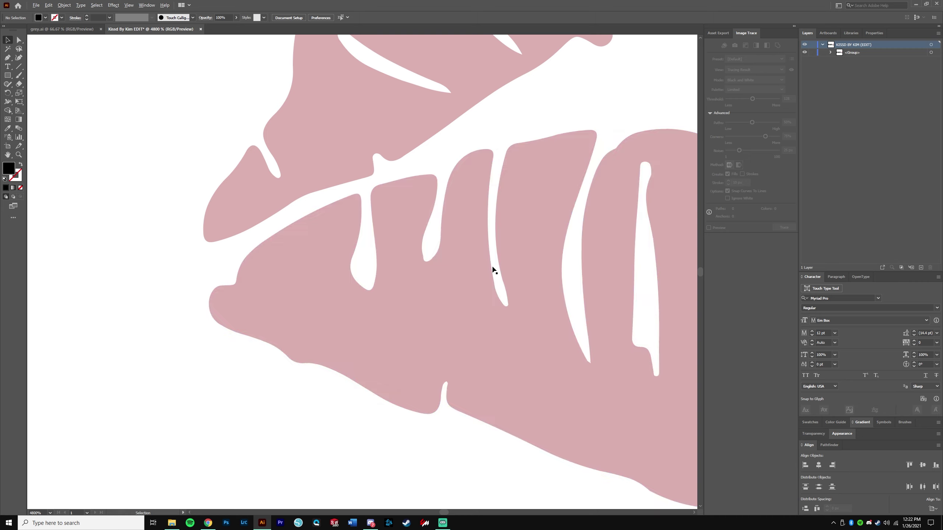
{"action": "scroll", "coordinate": [486, 192], "scroll_direction": "down", "scroll_amount": 6}
{"action": "scroll", "coordinate": [512, 230], "scroll_direction": "down", "scroll_amount": 5}
{"action": "scroll", "coordinate": [427, 270], "scroll_direction": "up", "scroll_amount": 1}
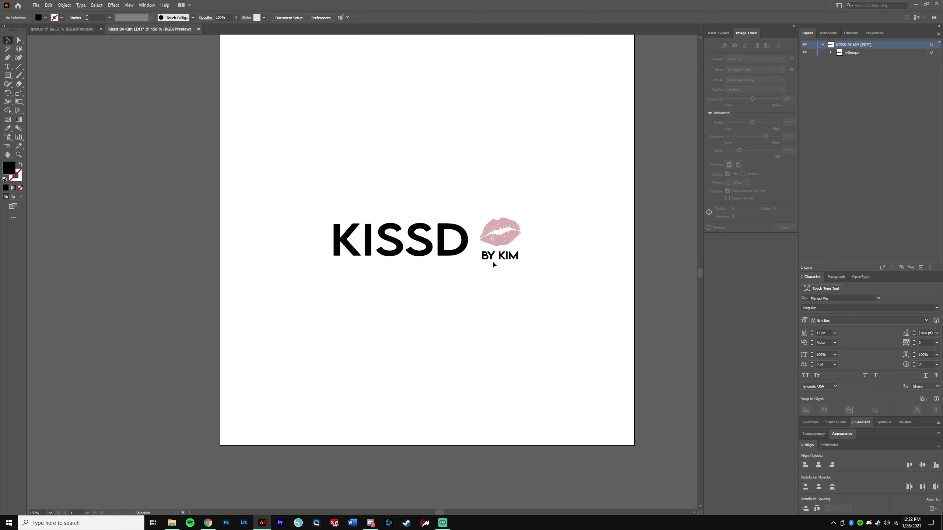
{"action": "mouse_move", "coordinate": [265, 525]}
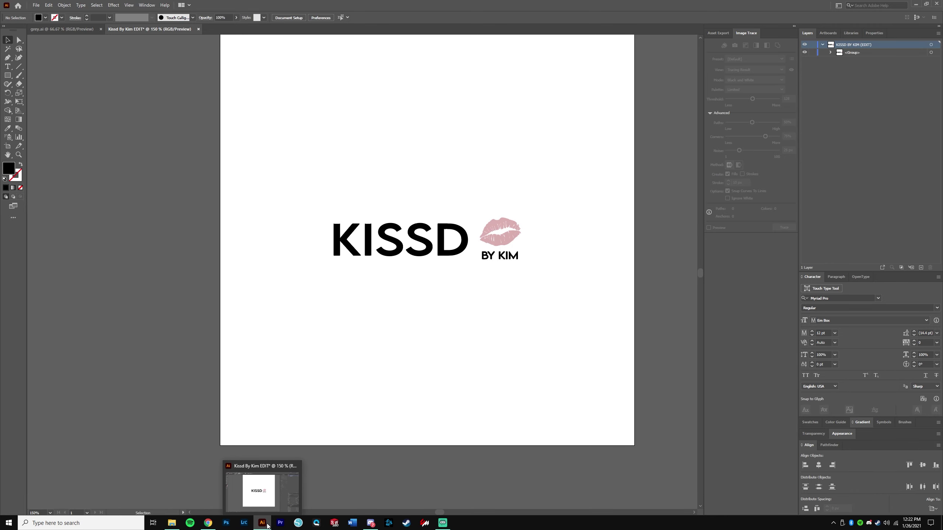